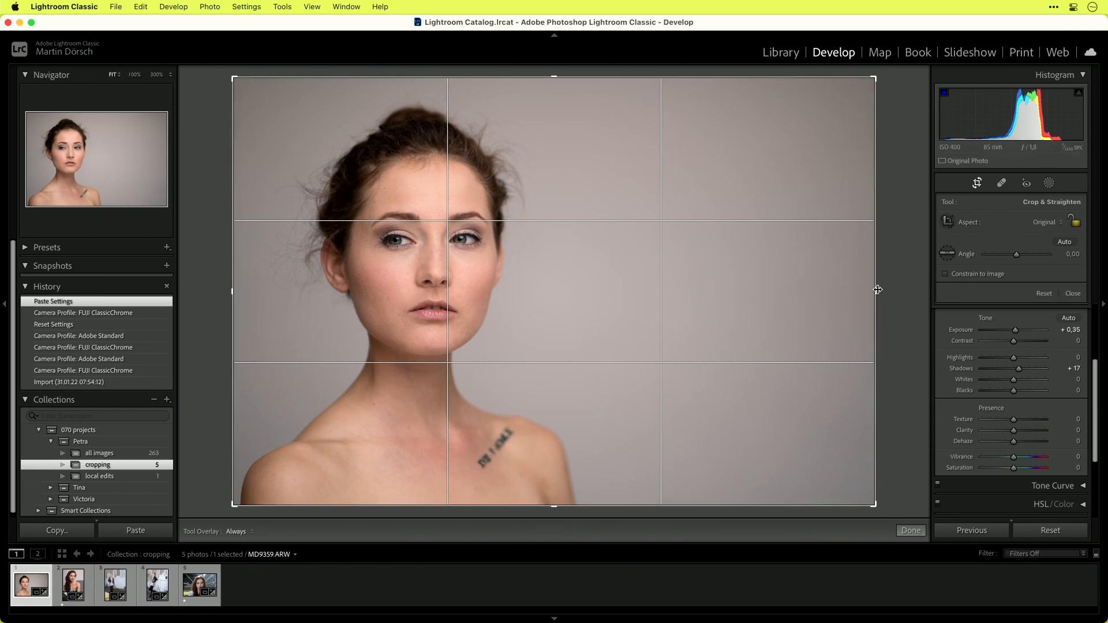
Step: Crop the portrait freely from its right edge, bottom edge and corner to a tight head-and-neck framing, and apply the crop
{"action": "left_click_drag", "start_coordinate": [876, 292], "coordinate": [824, 292]}
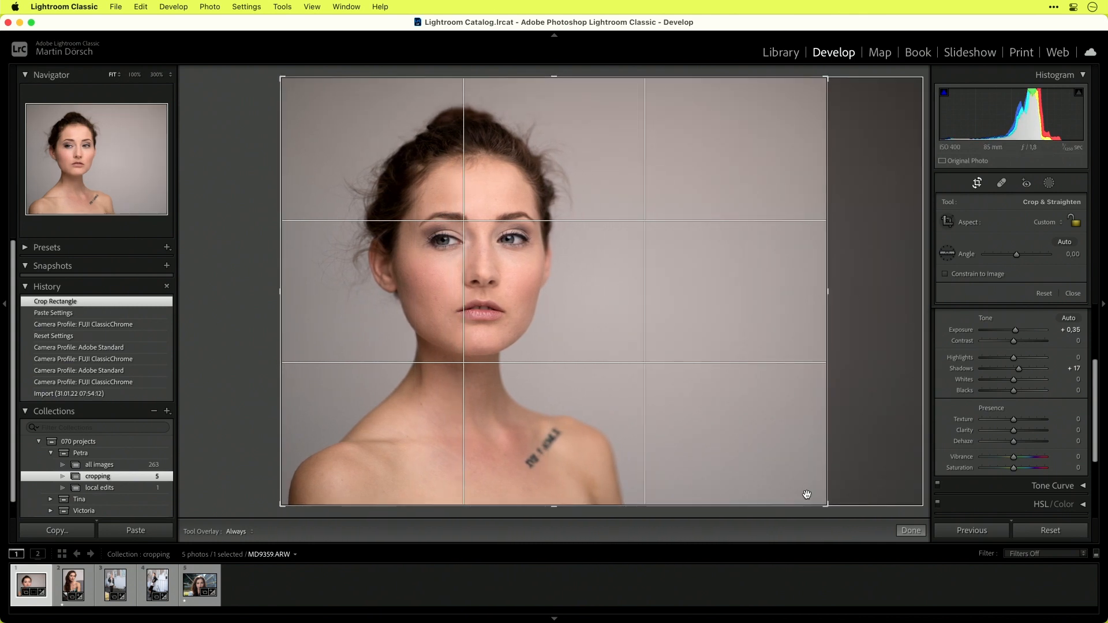
{"action": "left_click_drag", "start_coordinate": [556, 507], "coordinate": [557, 452]}
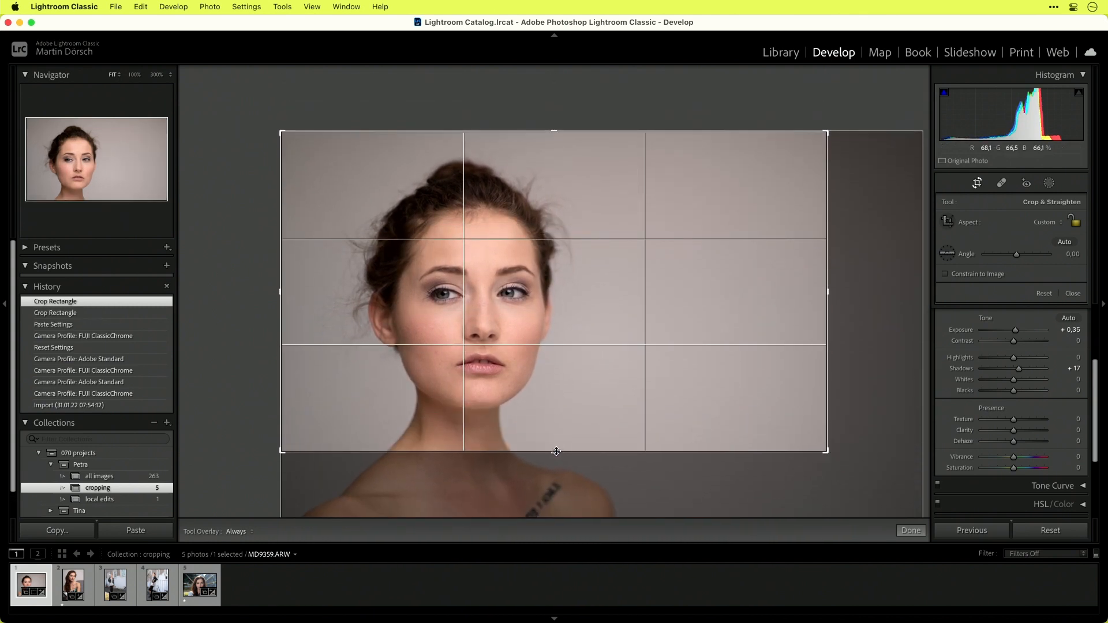
{"action": "left_click_drag", "start_coordinate": [827, 452], "coordinate": [754, 473]}
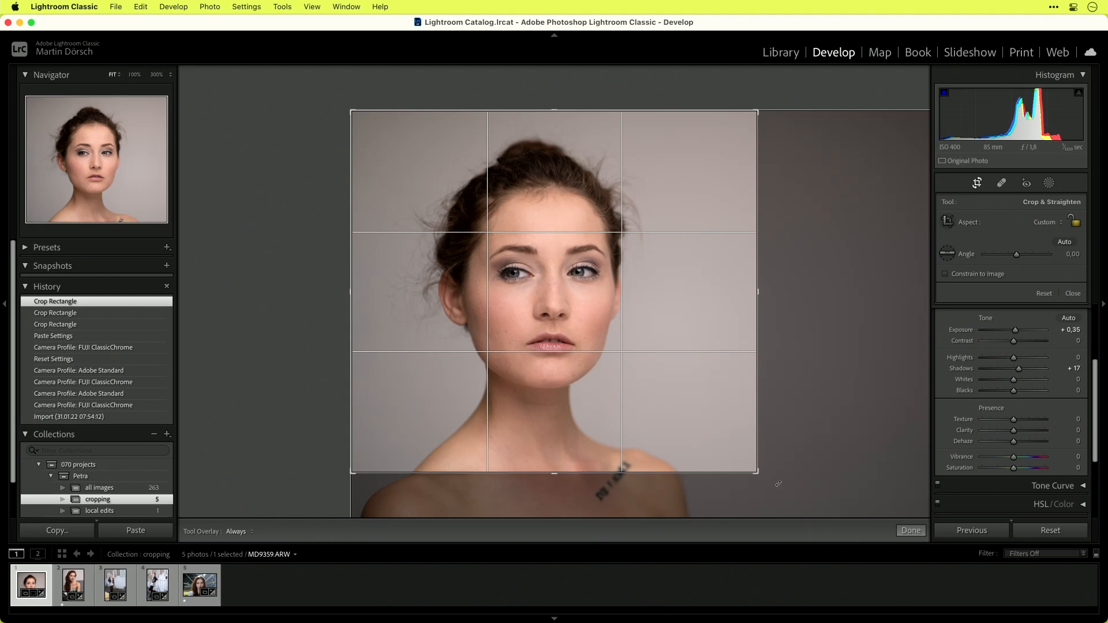
{"action": "left_click_drag", "start_coordinate": [757, 472], "coordinate": [731, 455]}
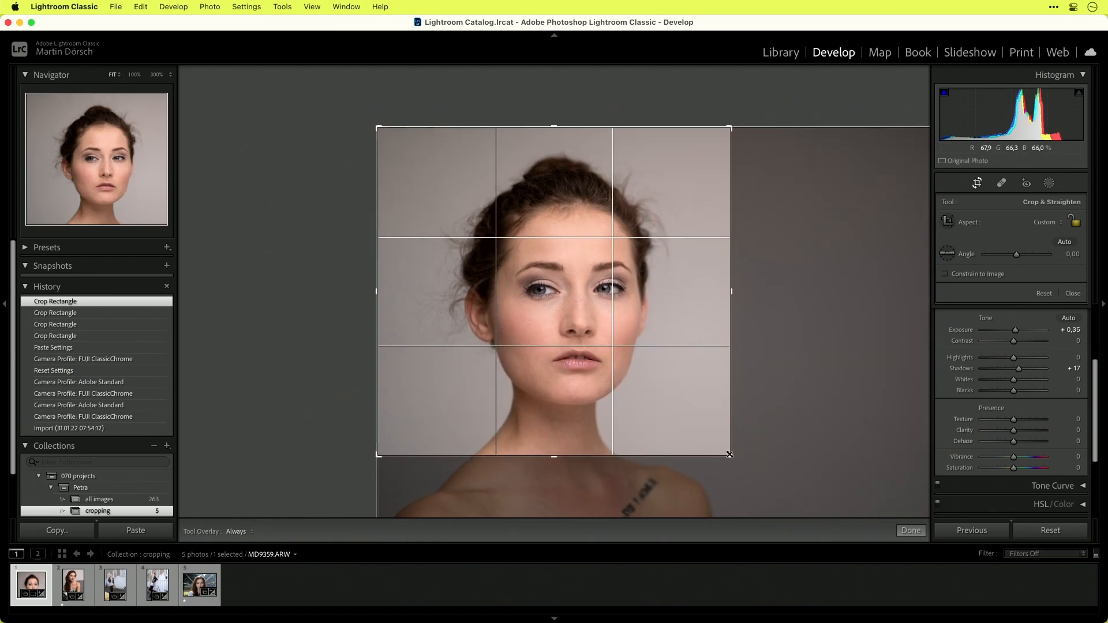
{"action": "left_click_drag", "start_coordinate": [730, 454], "coordinate": [826, 453]}
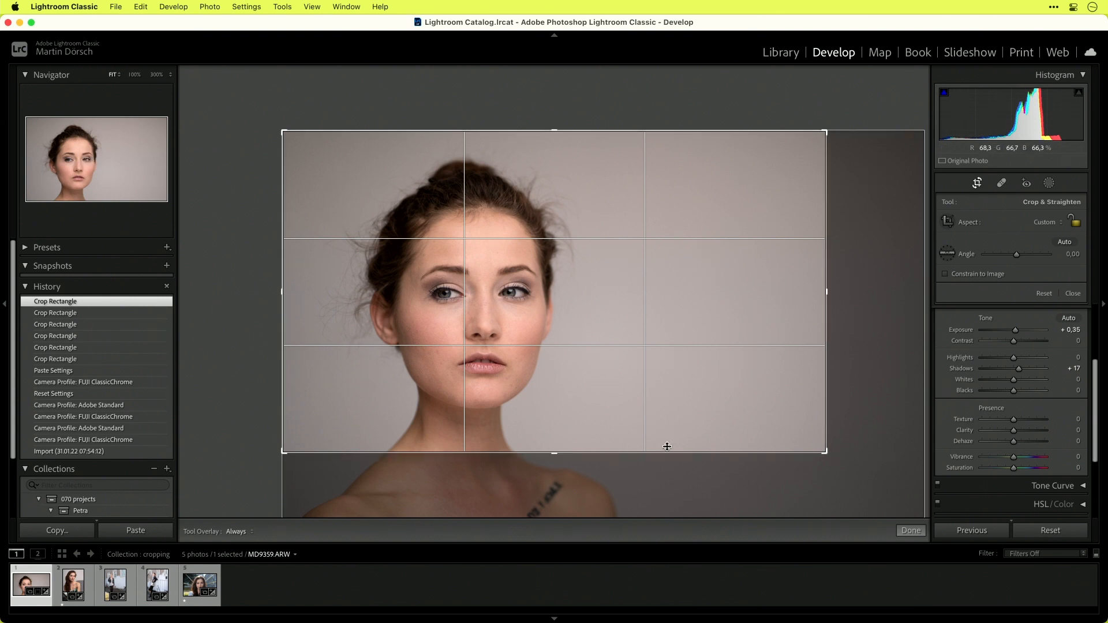
{"action": "left_click_drag", "start_coordinate": [826, 452], "coordinate": [743, 442]}
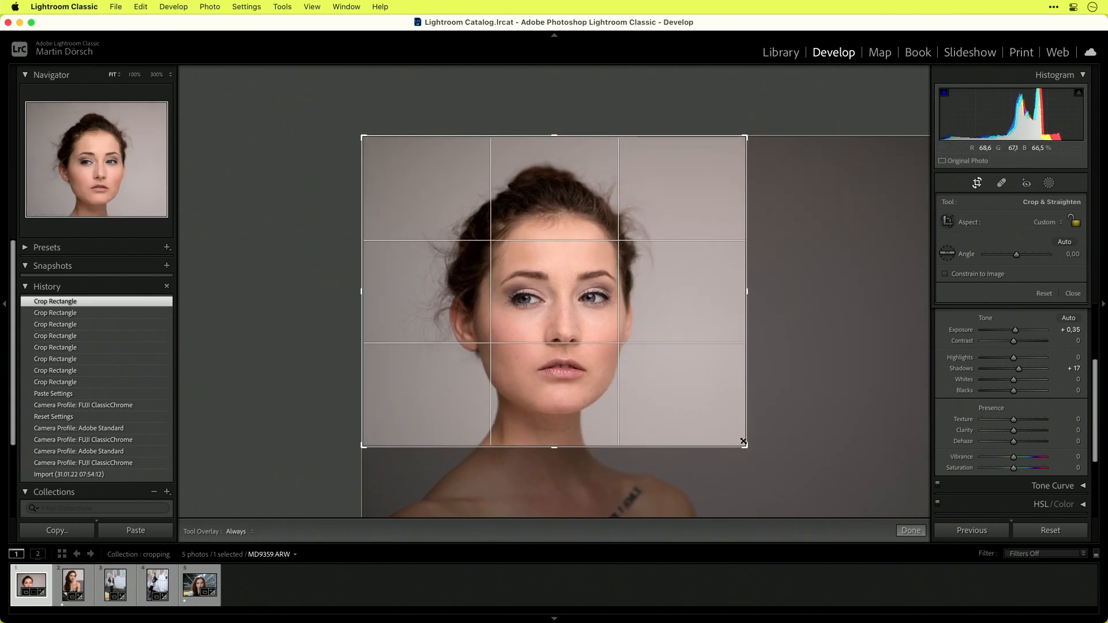
{"action": "left_click", "coordinate": [912, 531]}
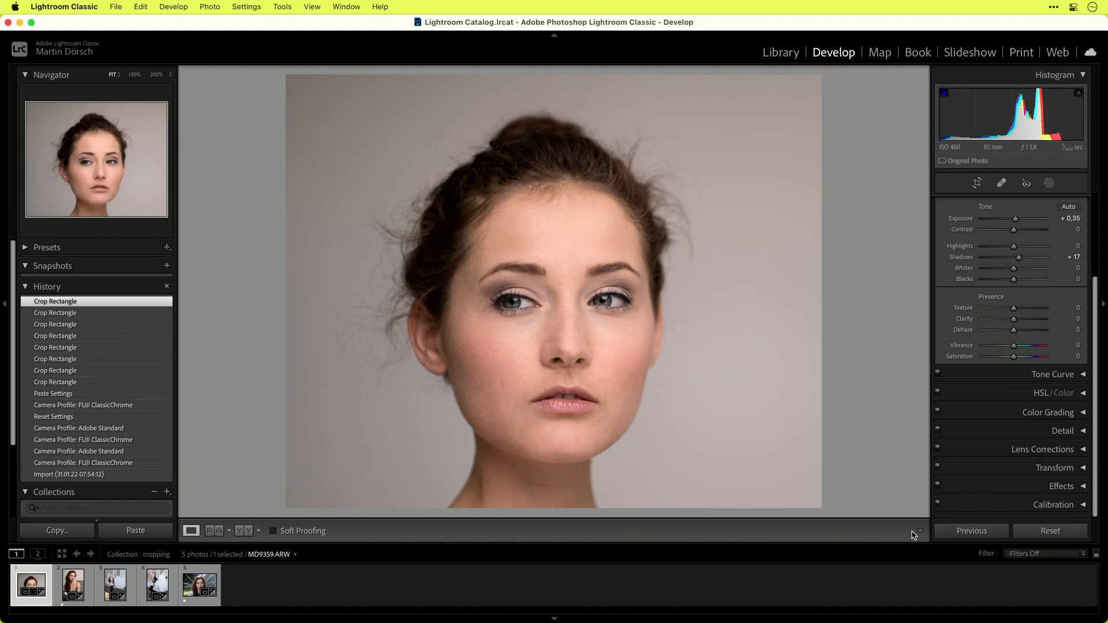
Step: Reopen the crop and enlarge it to include the woman's shoulders and tattoo, trimming the empty background beside her
{"action": "left_click", "coordinate": [980, 183]}
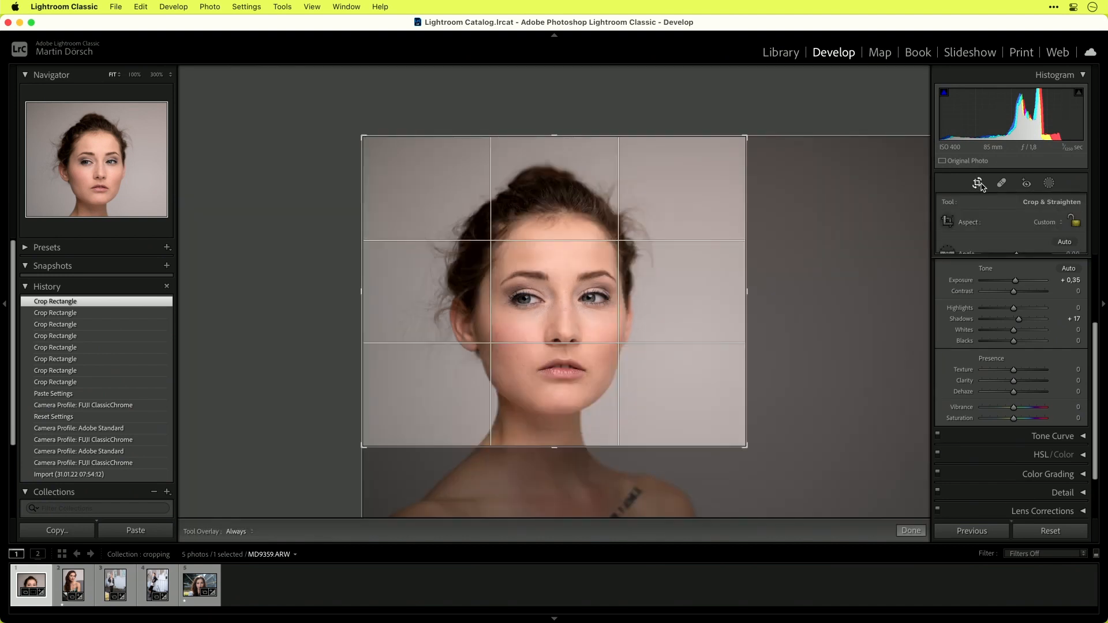
{"action": "left_click_drag", "start_coordinate": [745, 446], "coordinate": [824, 488]}
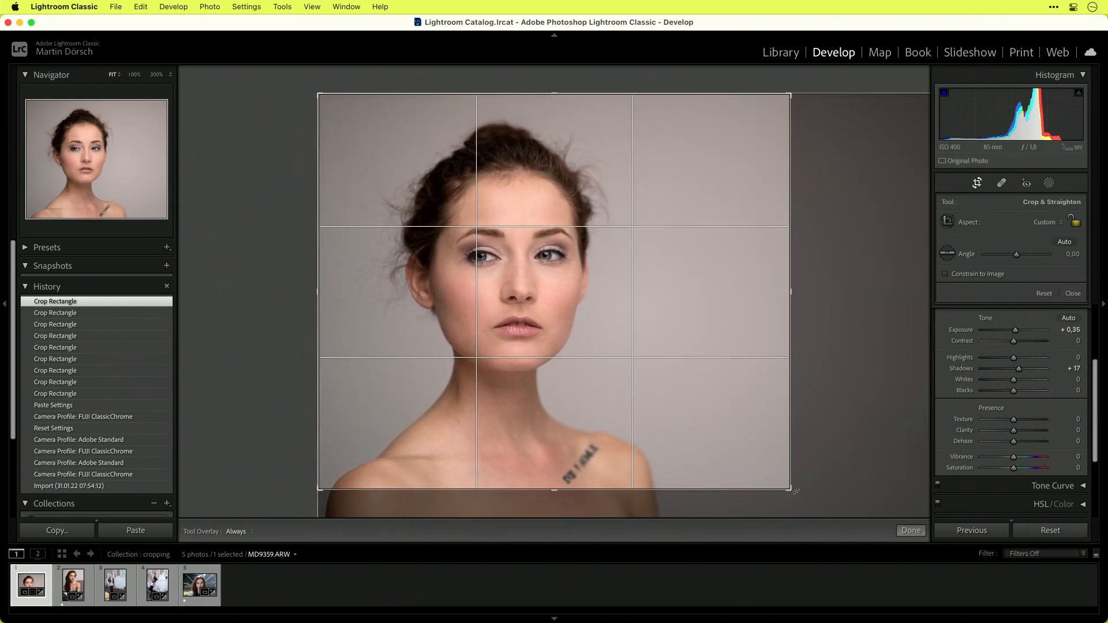
{"action": "left_click_drag", "start_coordinate": [792, 491], "coordinate": [767, 494]}
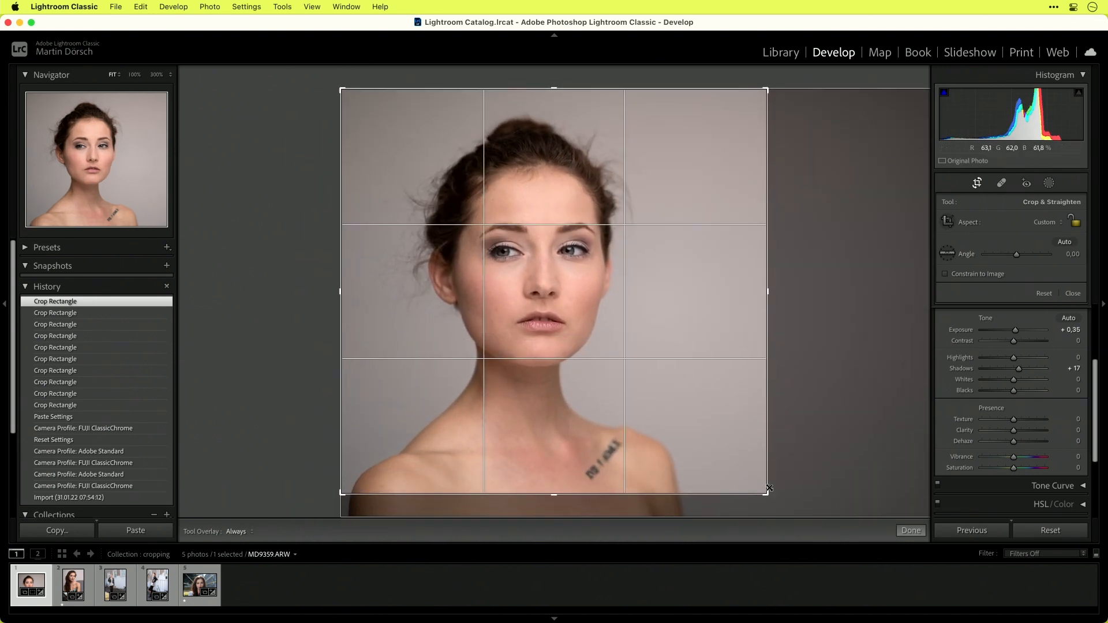
Step: Lock the crop's aspect ratio, flip its orientation and resize the frame proportionally around the head and shoulders
{"action": "left_click", "coordinate": [1078, 225]}
{"action": "mouse_move", "coordinate": [766, 494]}
{"action": "left_mouse_down"}
{"action": "mouse_move", "coordinate": [800, 453]}
{"action": "mouse_move", "coordinate": [782, 493]}
{"action": "left_mouse_up"}
{"action": "key", "text": "x"}
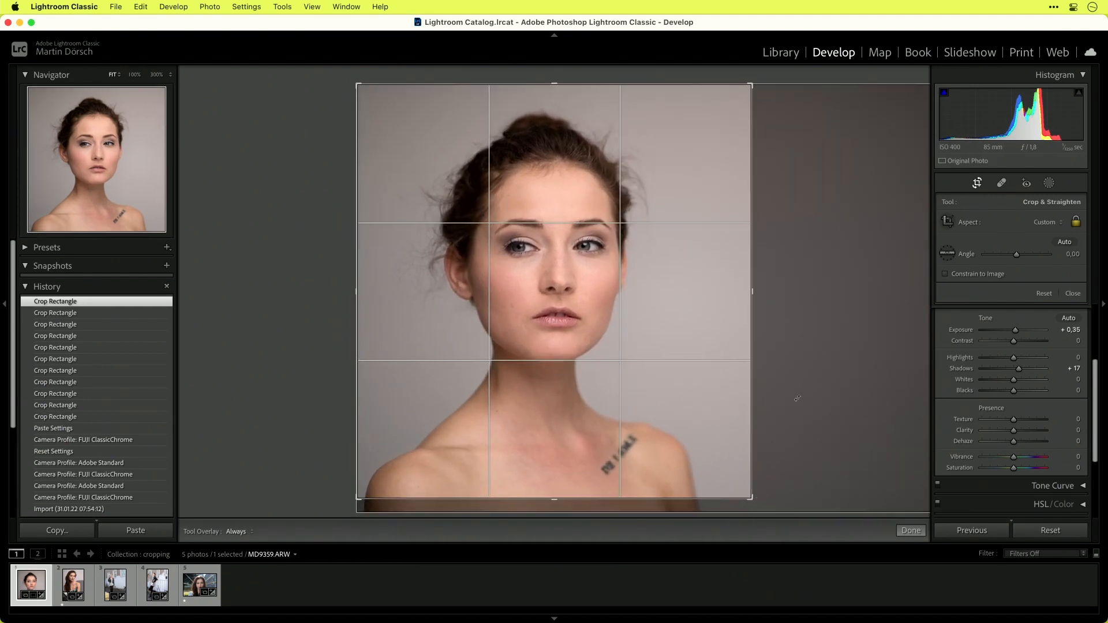
{"action": "left_click_drag", "start_coordinate": [749, 500], "coordinate": [743, 492]}
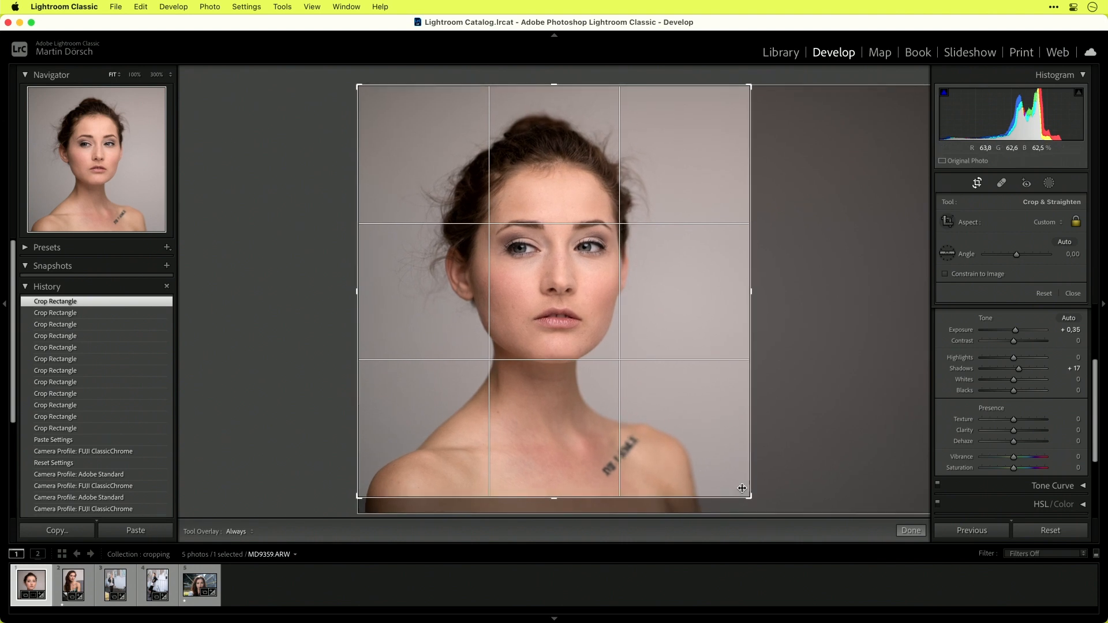
Step: Unlock the aspect ratio, reshape the crop freely and flip it between landscape and portrait orientation
{"action": "left_click", "coordinate": [1076, 223]}
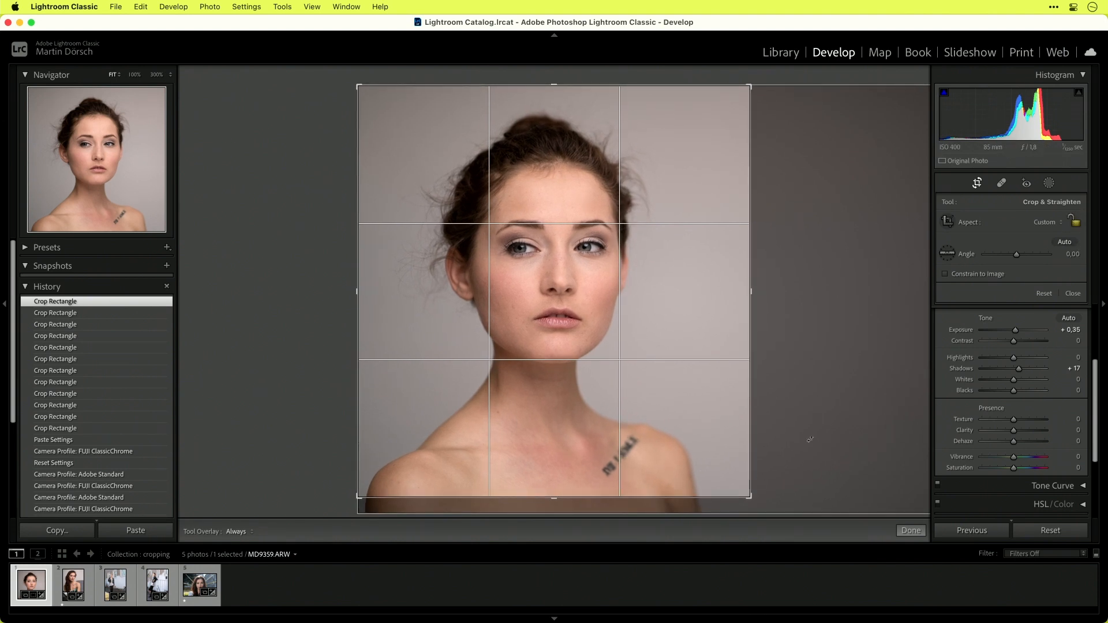
{"action": "left_click_drag", "start_coordinate": [750, 497], "coordinate": [822, 445]}
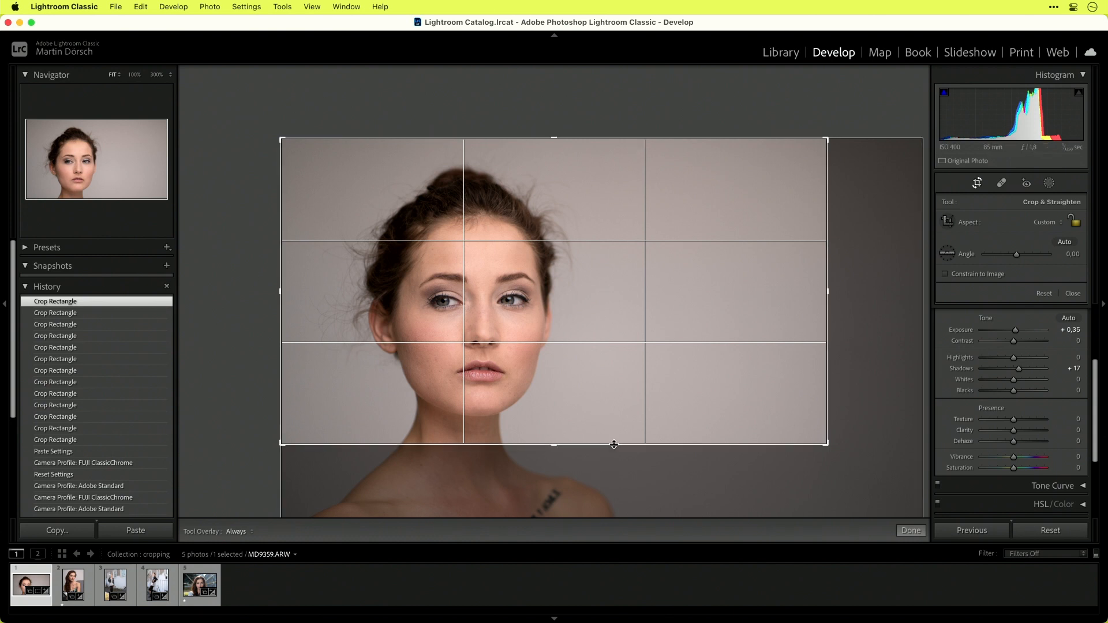
{"action": "key", "text": "x"}
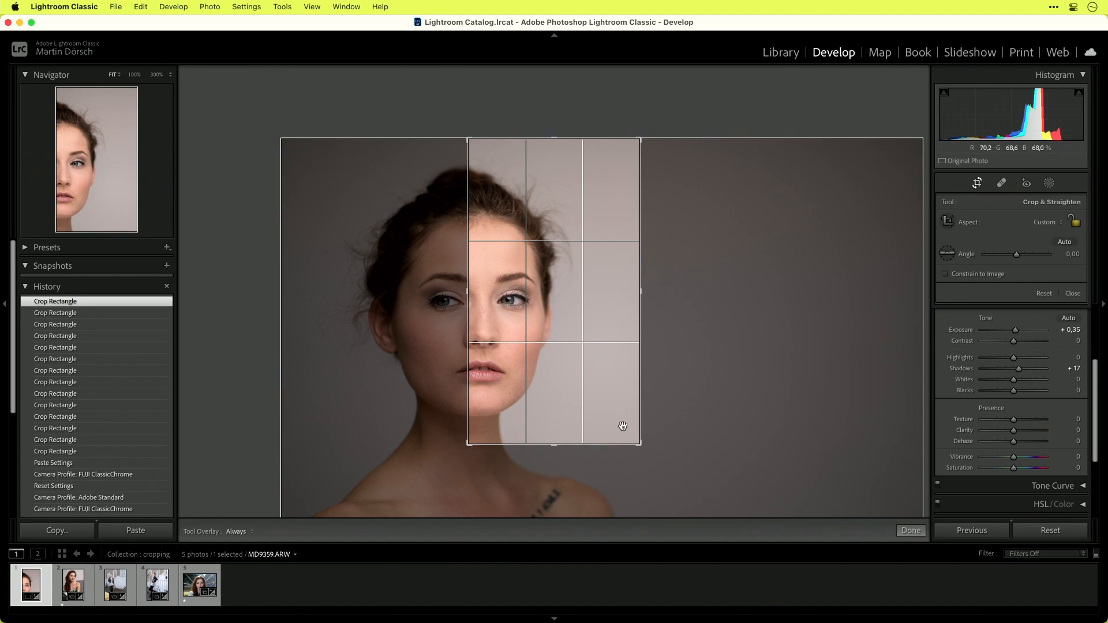
{"action": "left_click_drag", "start_coordinate": [467, 445], "coordinate": [487, 499]}
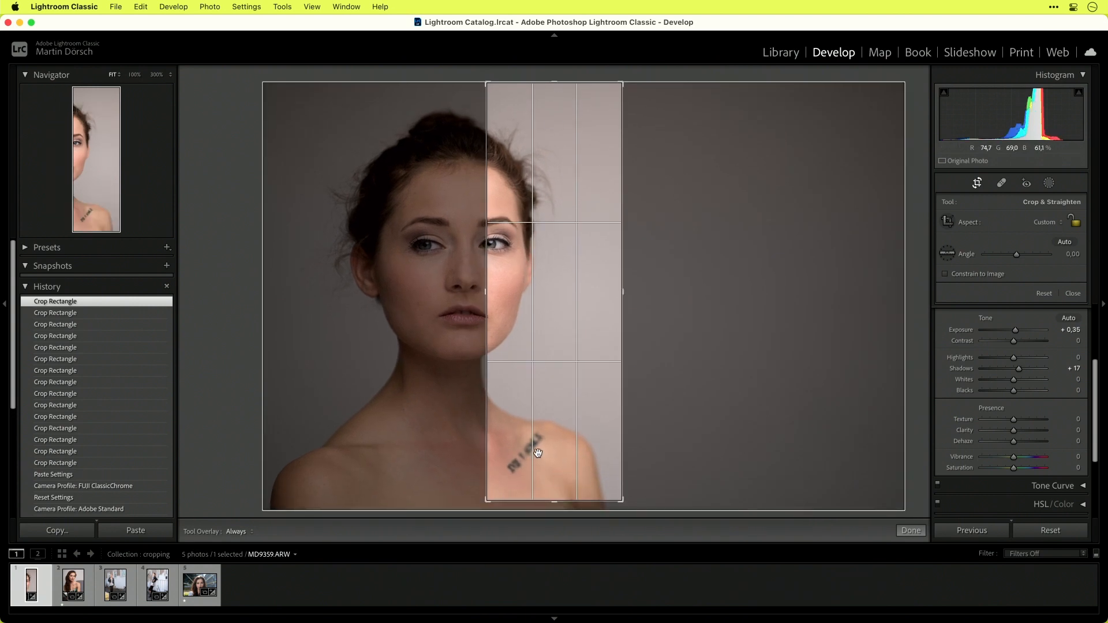
{"action": "key", "text": "x"}
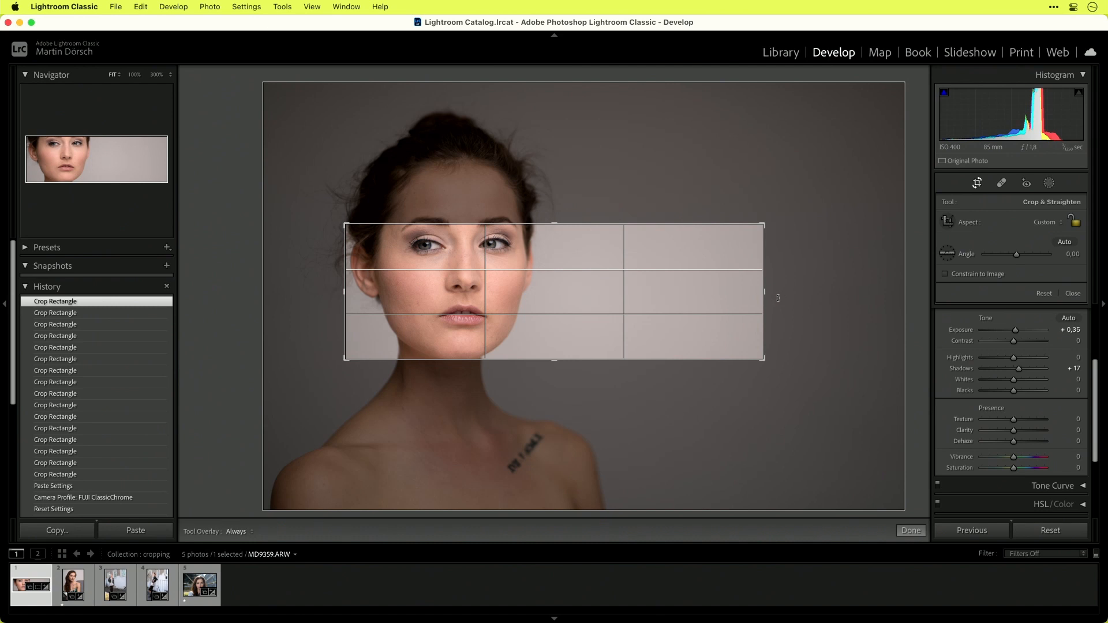
{"action": "key", "text": "x"}
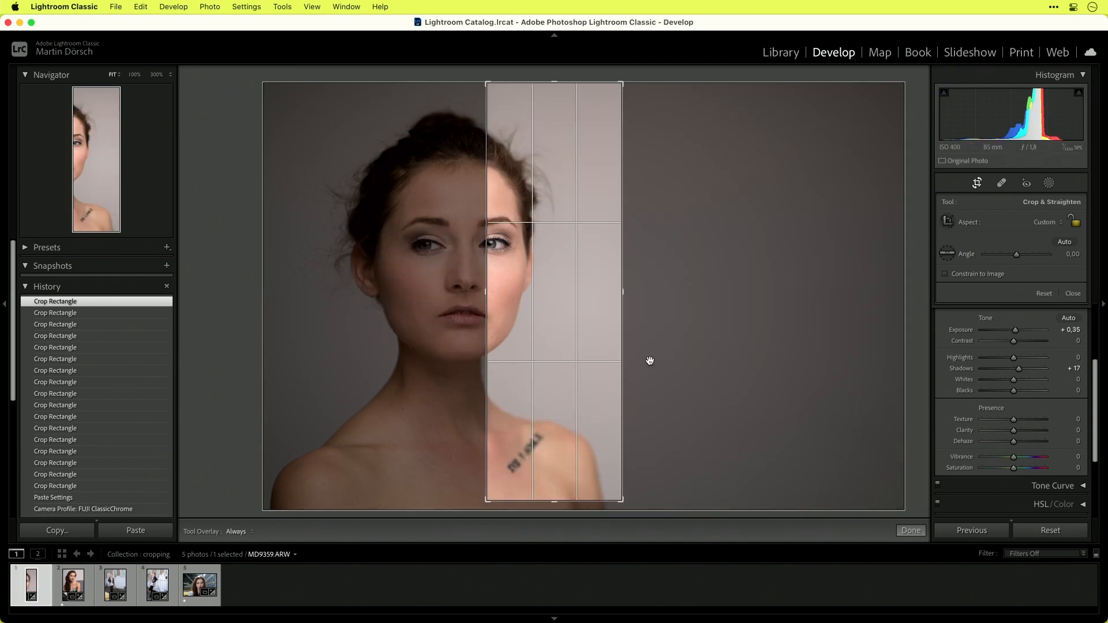
Step: Reset the crop, shrink the frame from its corner and reposition the photo so the face sits near the left third line
{"action": "left_click", "coordinate": [1046, 294]}
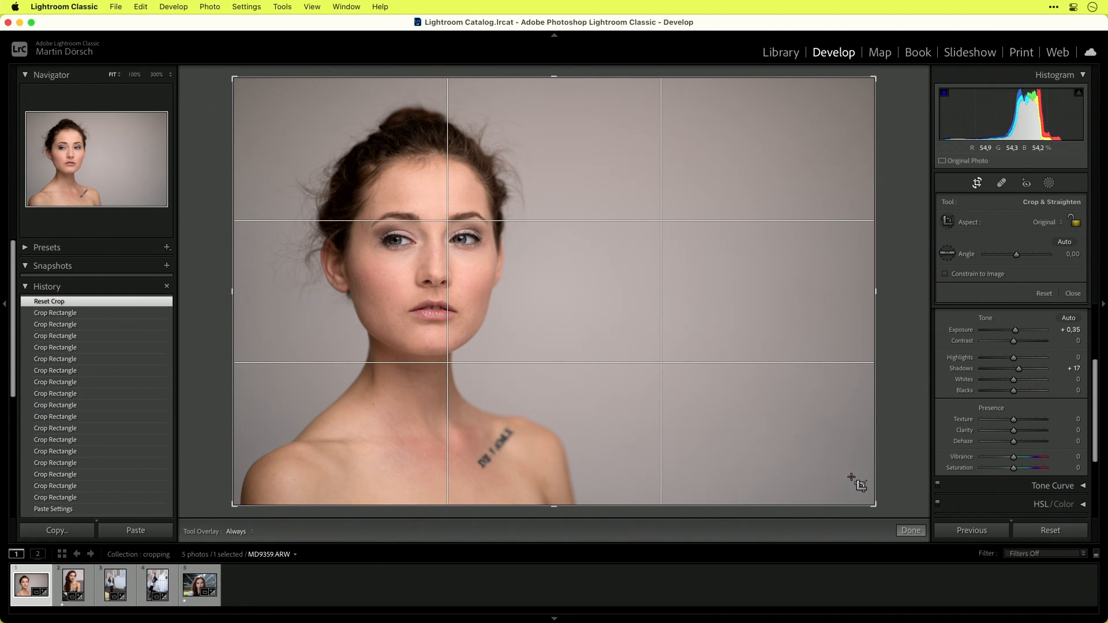
{"action": "left_click_drag", "start_coordinate": [876, 505], "coordinate": [814, 466]}
{"action": "left_click_drag", "start_coordinate": [695, 394], "coordinate": [695, 379]}
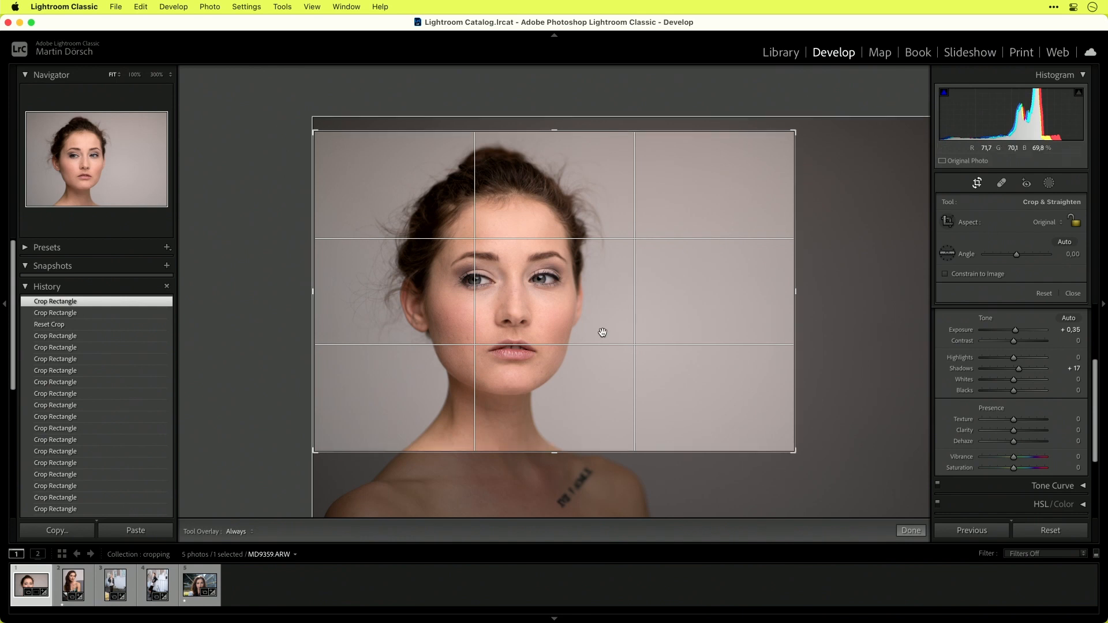
{"action": "left_click_drag", "start_coordinate": [545, 316], "coordinate": [466, 301]}
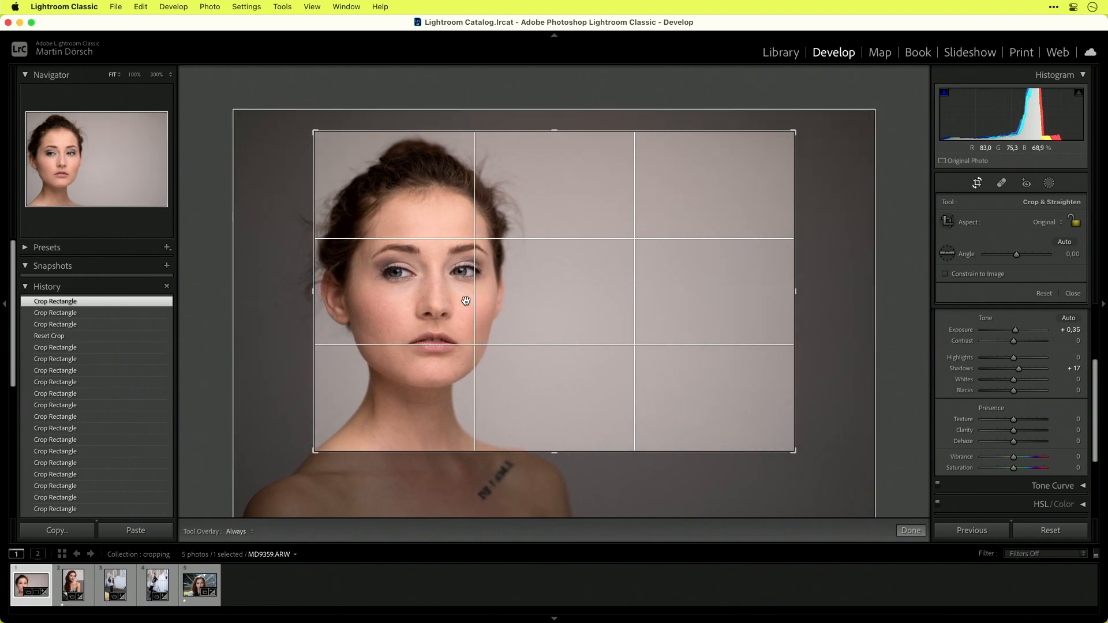
{"action": "left_click_drag", "start_coordinate": [514, 331], "coordinate": [542, 336]}
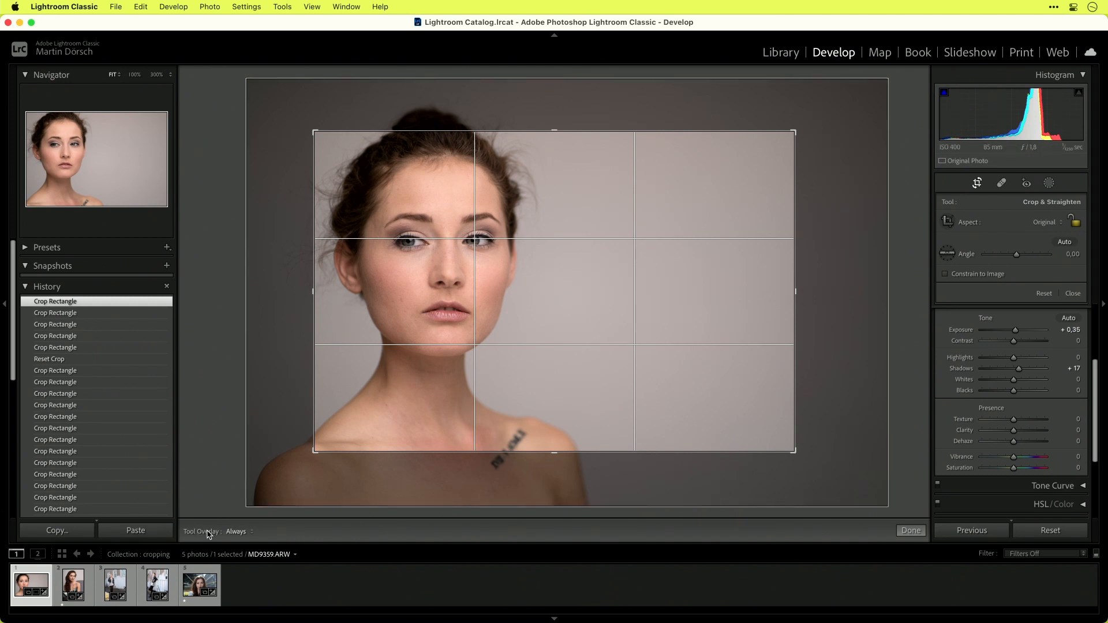
Step: Try the Auto and Never tool overlay modes, adjust the crop's lower-left corner slightly, and set the tool overlay back to Always
{"action": "left_click", "coordinate": [239, 531]}
{"action": "left_click", "coordinate": [243, 531]}
{"action": "left_click", "coordinate": [244, 532]}
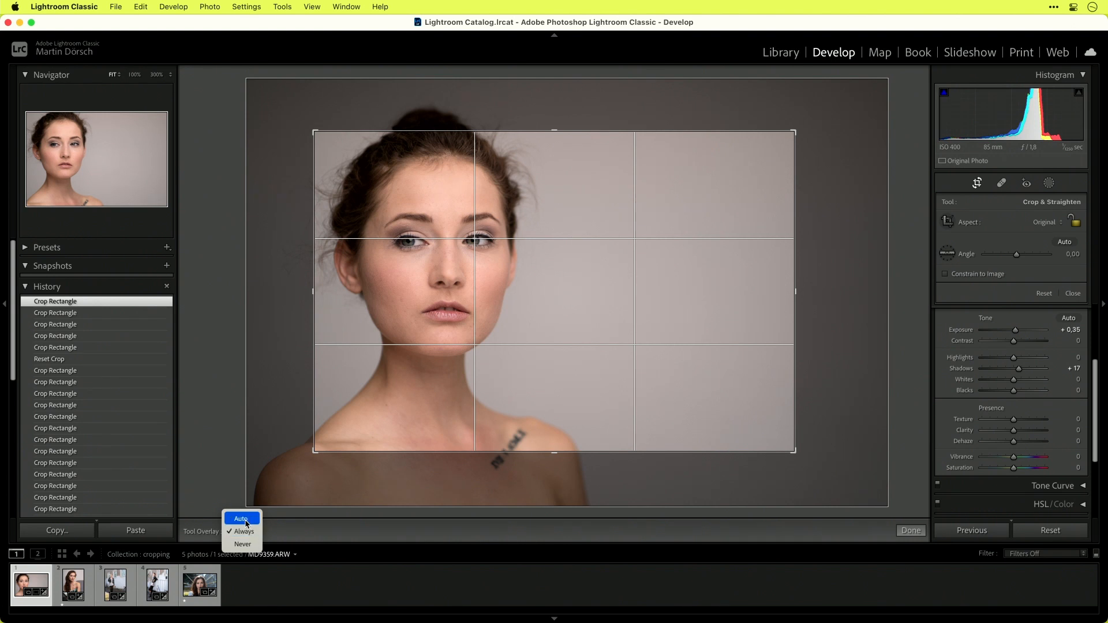
{"action": "left_click", "coordinate": [241, 519]}
{"action": "left_click_drag", "start_coordinate": [315, 452], "coordinate": [323, 488]}
{"action": "left_click", "coordinate": [235, 532]}
{"action": "left_click", "coordinate": [243, 556]}
{"action": "left_click", "coordinate": [235, 532]}
{"action": "left_click", "coordinate": [240, 503]}
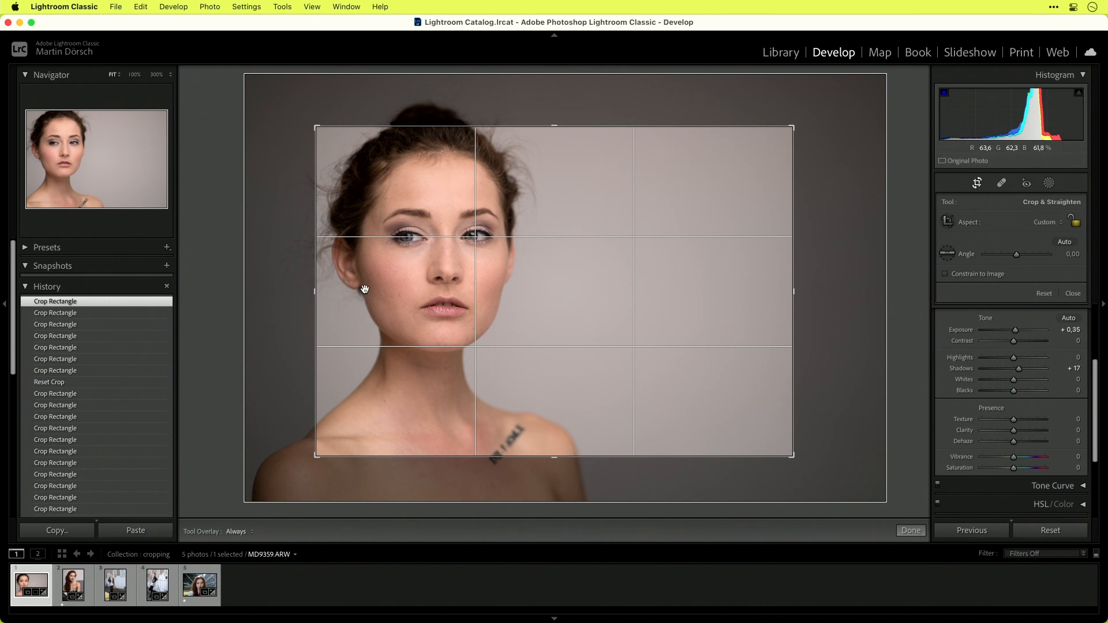
Step: Cycle the crop guide overlay through the diagonal and triangle guides to the golden spiral
{"action": "left_click", "coordinate": [283, 7]}
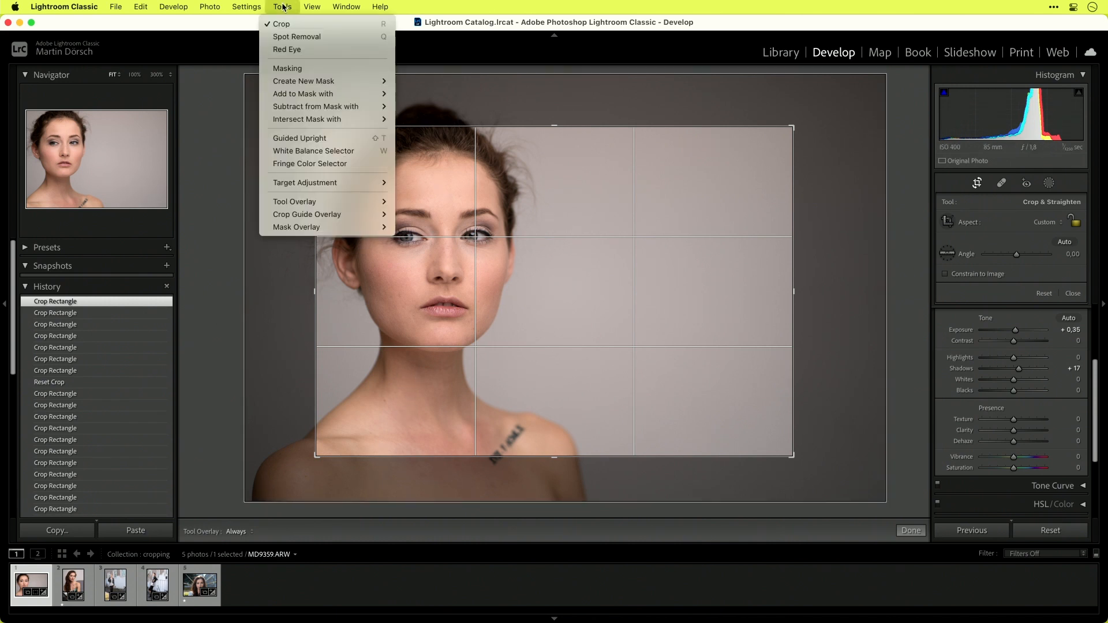
{"action": "mouse_move", "coordinate": [372, 219]}
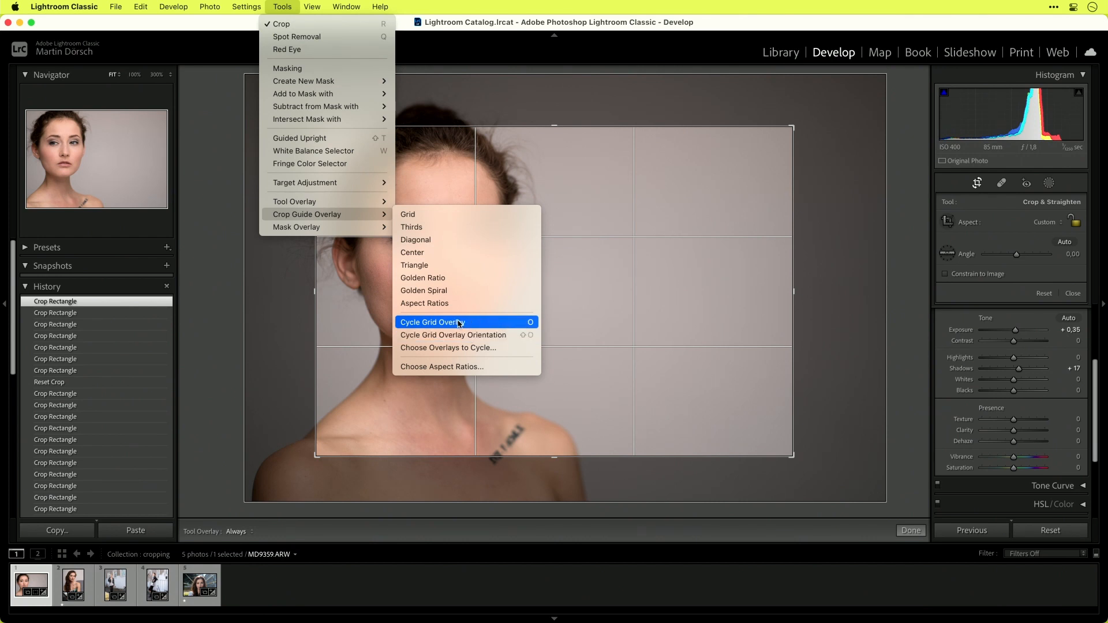
{"action": "left_click", "coordinate": [512, 325]}
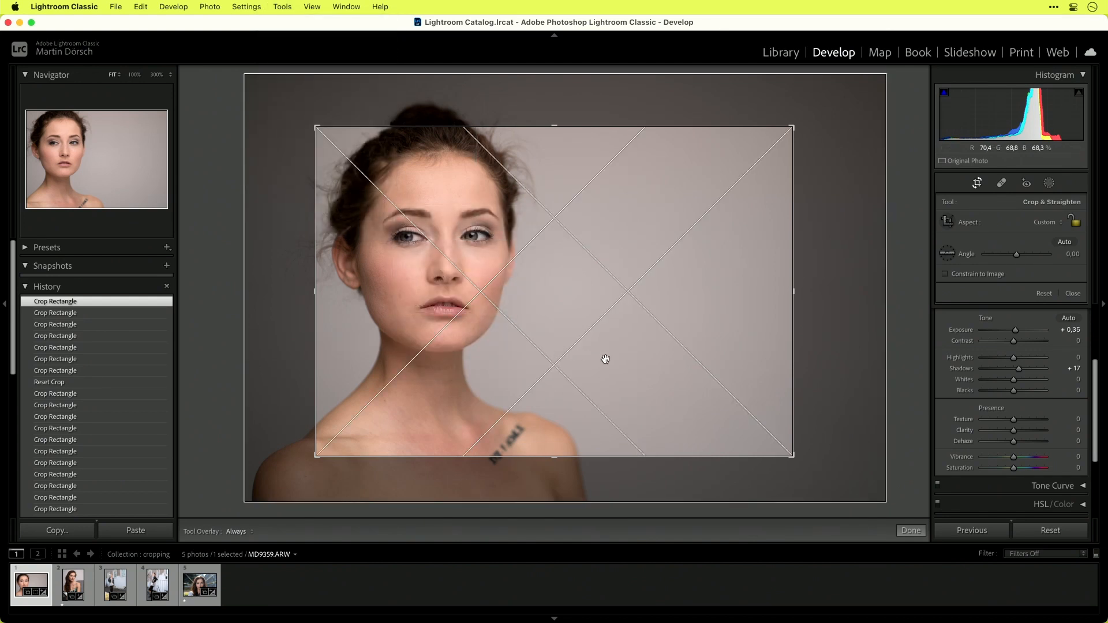
{"action": "key", "text": "o"}
{"action": "key", "text": "o"}
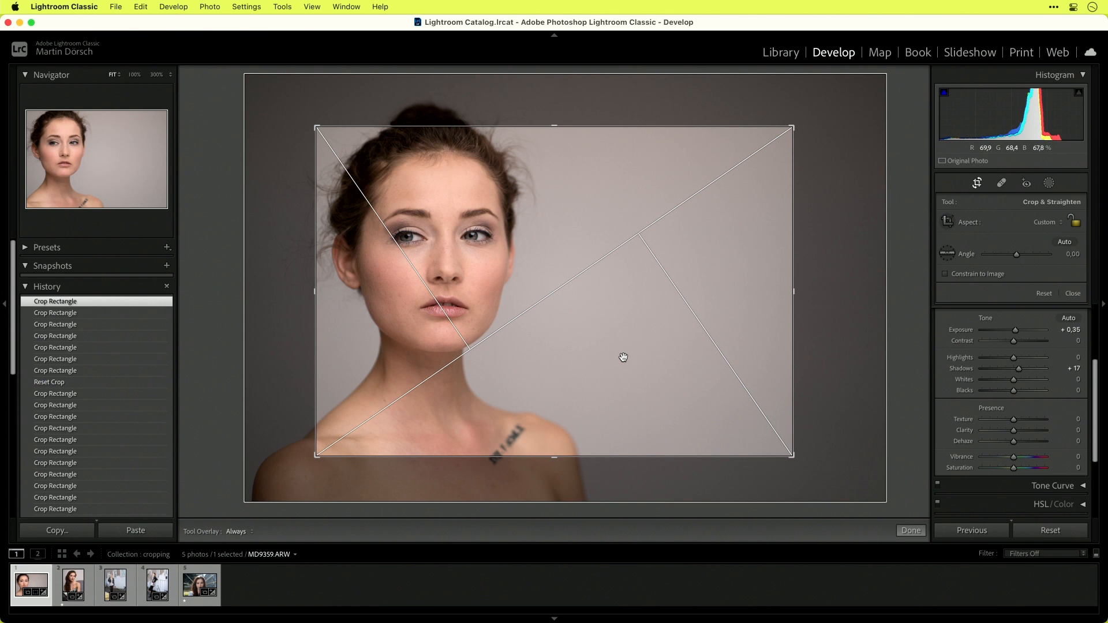
{"action": "key", "text": "o"}
{"action": "key", "text": "o"}
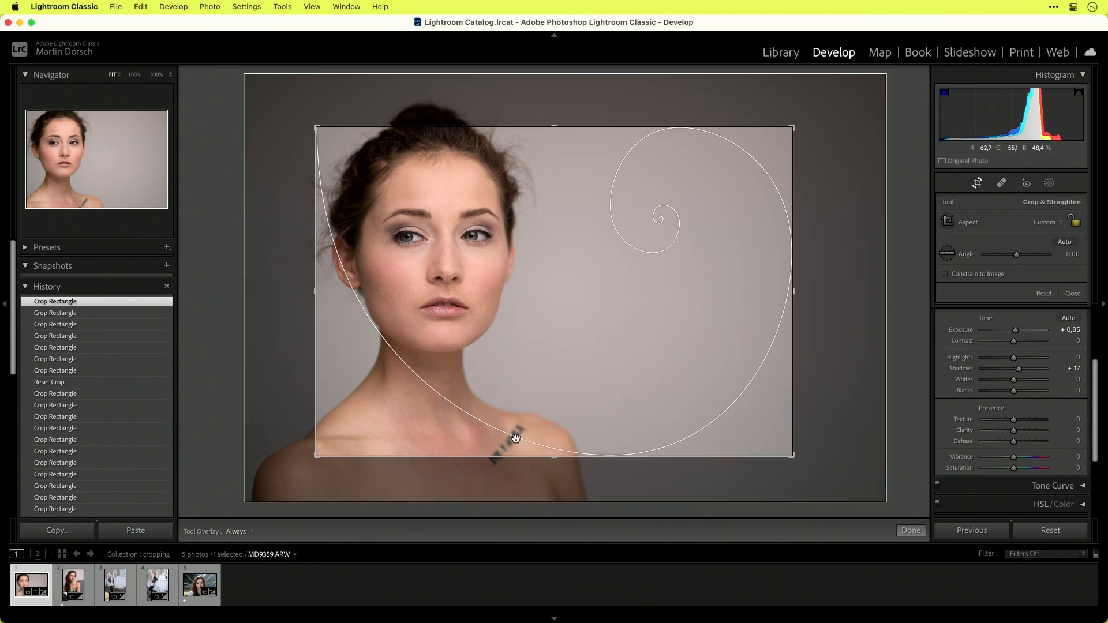
Step: Cycle the golden spiral overlay through its different orientations over the crop
{"action": "key", "text": "shift+o"}
{"action": "key", "text": "shift+o"}
{"action": "key", "text": "shift+o"}
{"action": "key", "text": "shift+o"}
{"action": "key", "text": "shift+o"}
{"action": "key", "text": "shift+o"}
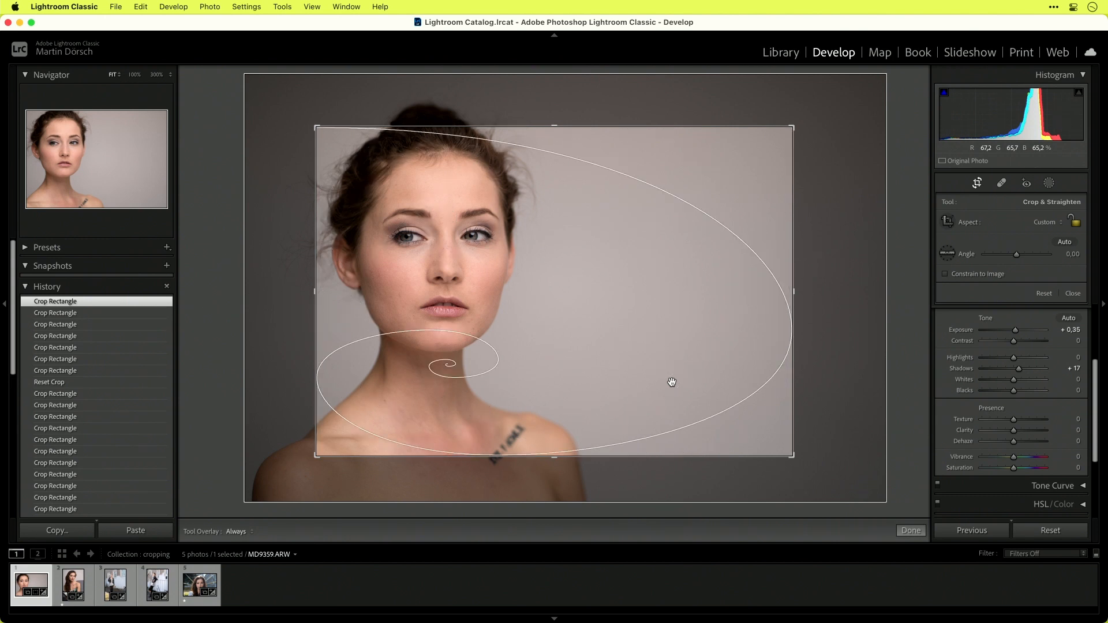
{"action": "key", "text": "shift+o"}
{"action": "key", "text": "shift+o"}
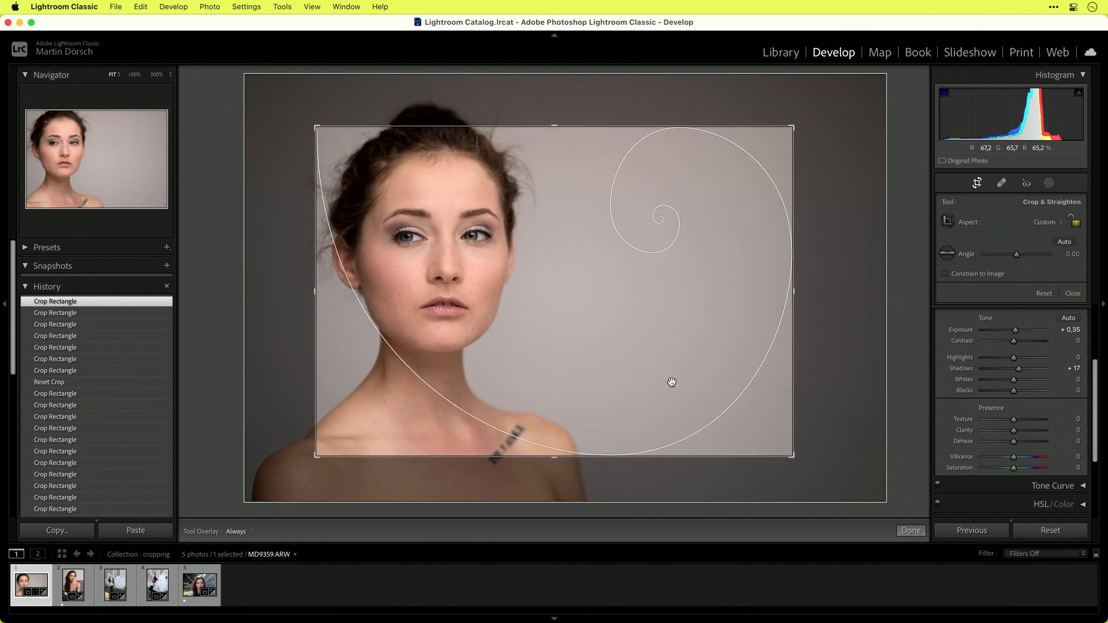
Step: Cycle the crop guide overlay past the aspect ratio guides back to the thirds grid
{"action": "key", "text": "o"}
{"action": "key", "text": "o"}
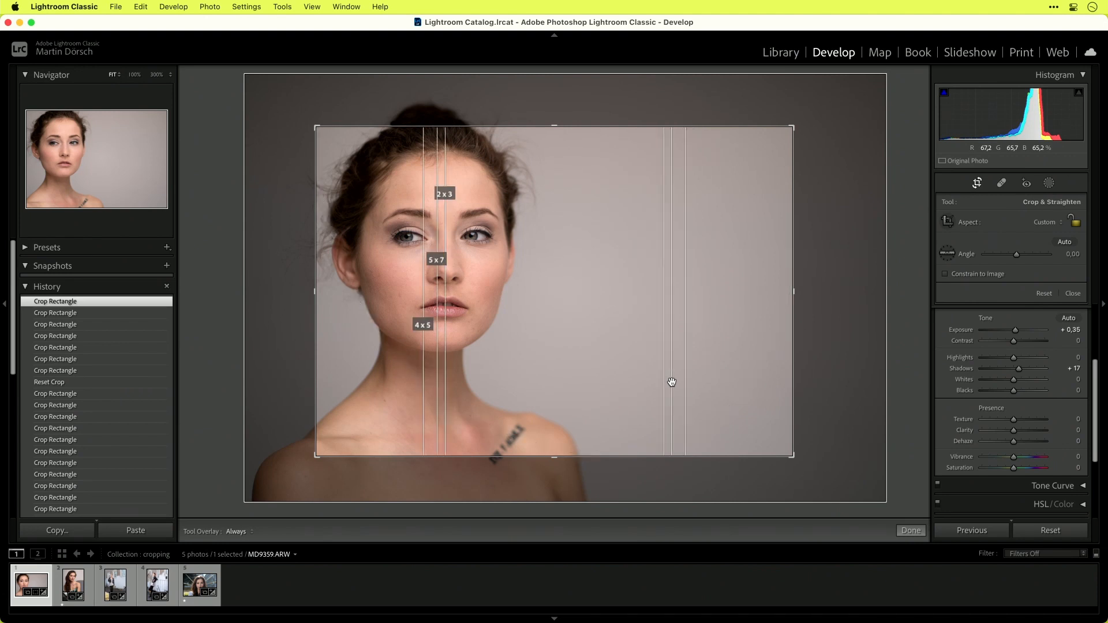
{"action": "key", "text": "o"}
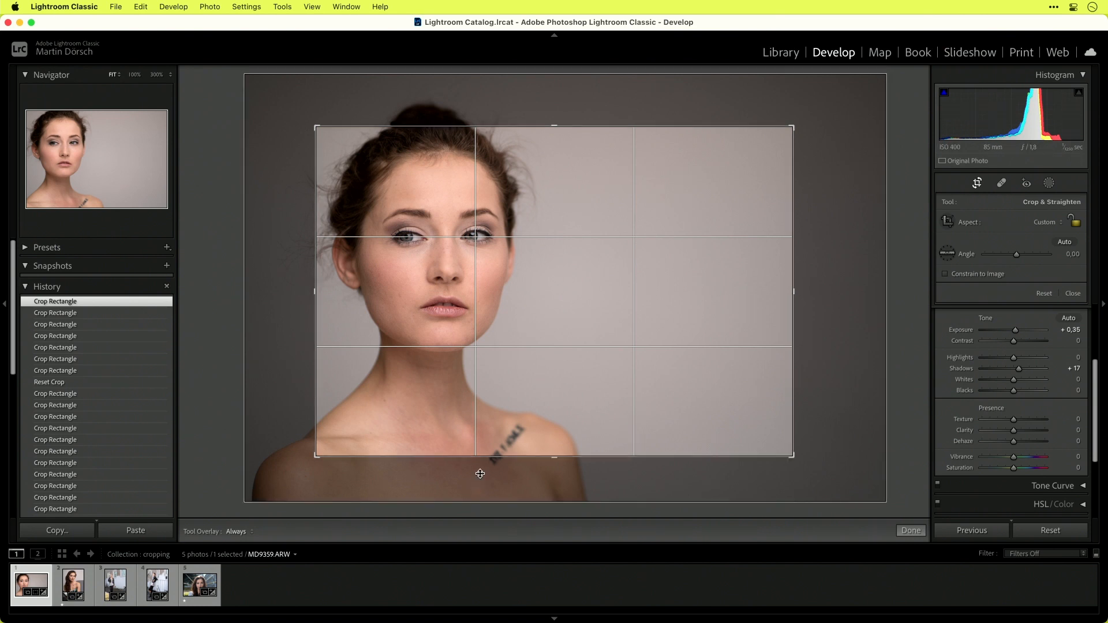
Step: Apply the current crop and reopen the photo for cropping
{"action": "double_click", "coordinate": [482, 449]}
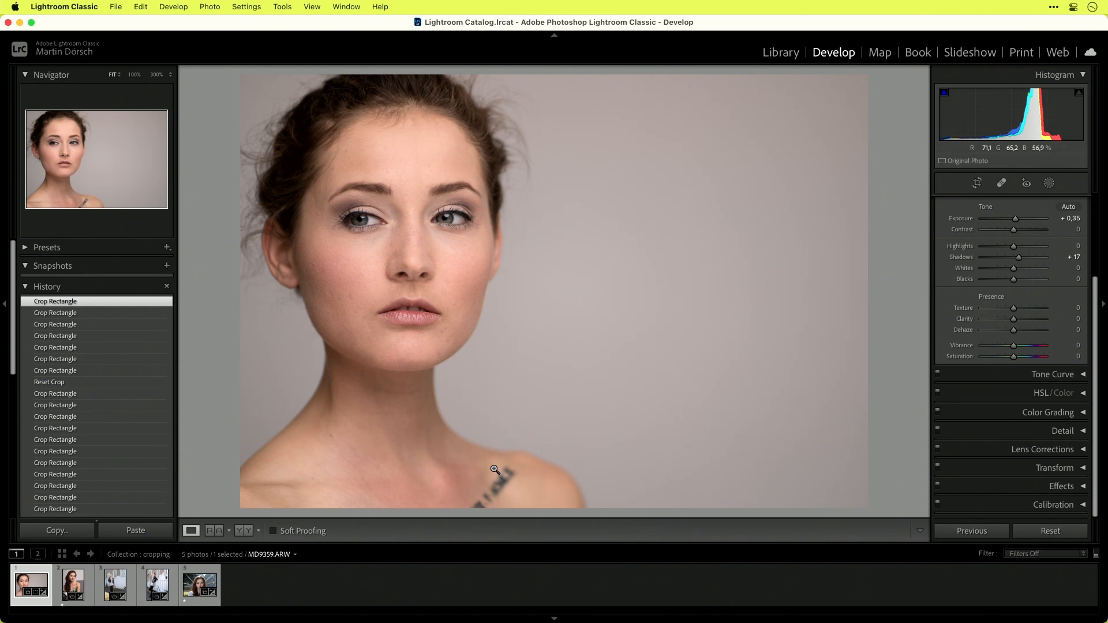
{"action": "key", "text": "r"}
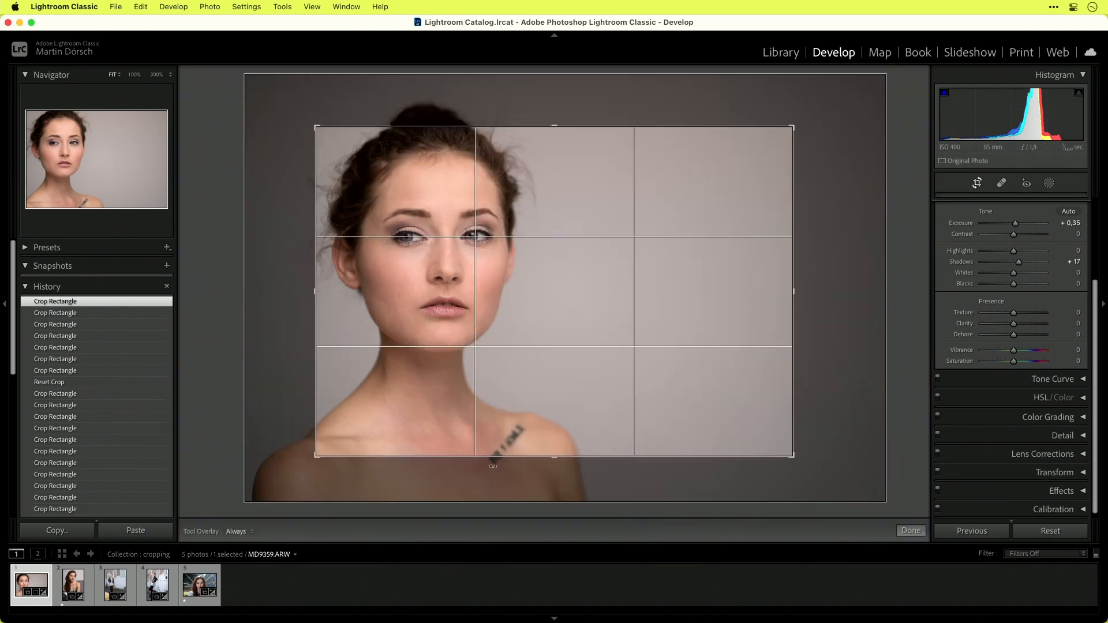
Step: Reset the first portrait's crop, recrop it freely to a tighter landscape frame and reposition the woman inside it
{"action": "left_click", "coordinate": [1045, 293]}
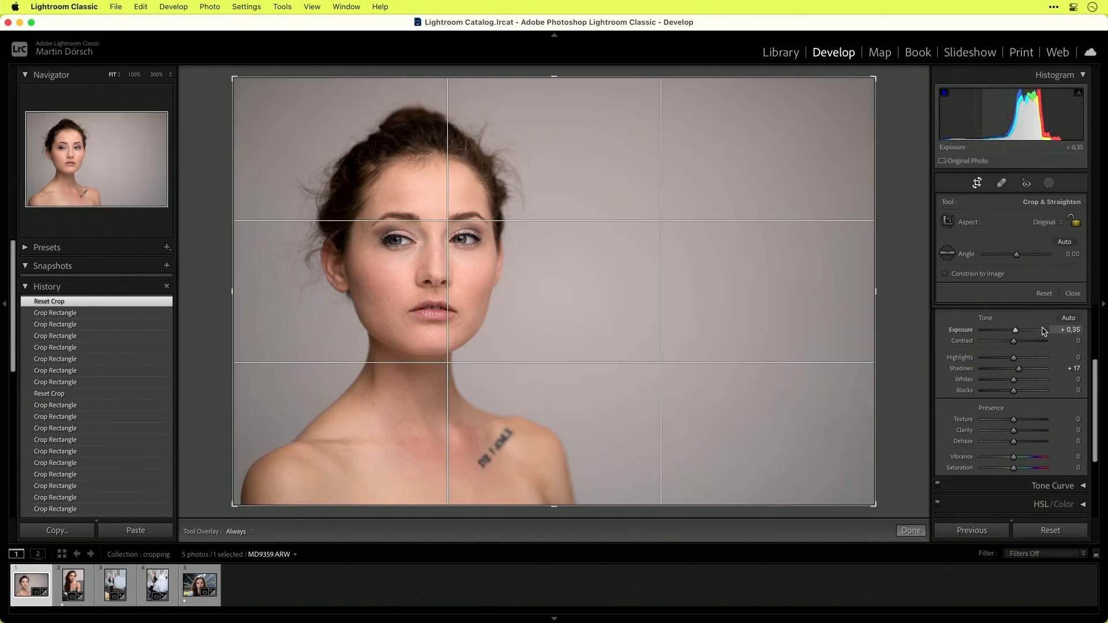
{"action": "left_click_drag", "start_coordinate": [874, 505], "coordinate": [811, 466]}
{"action": "left_click_drag", "start_coordinate": [648, 408], "coordinate": [648, 389]}
{"action": "left_click_drag", "start_coordinate": [820, 468], "coordinate": [808, 486]}
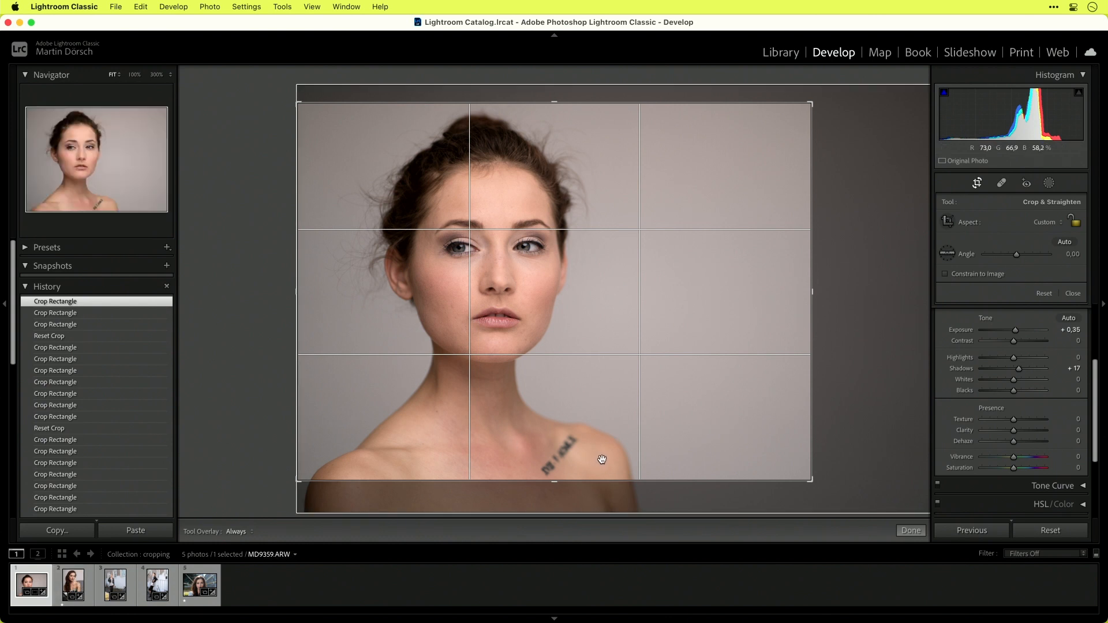
{"action": "left_click_drag", "start_coordinate": [602, 461], "coordinate": [601, 467]}
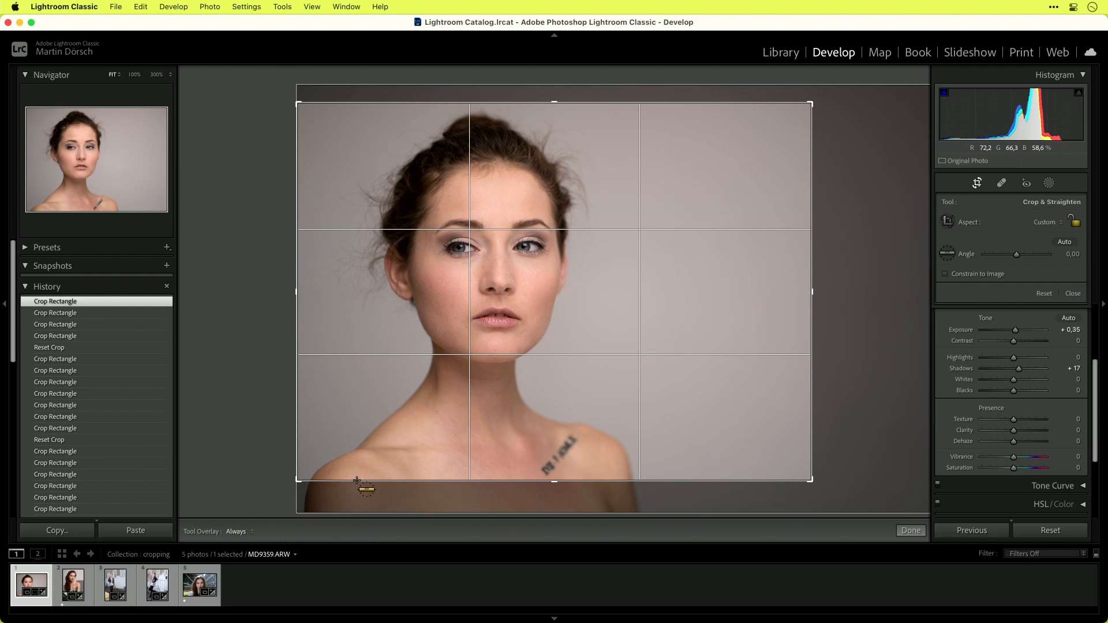
Step: Switch to the second photo, MD9401.ARW Copy 1, and set its crop aspect ratio to 1 x 1
{"action": "key", "text": "super+Right"}
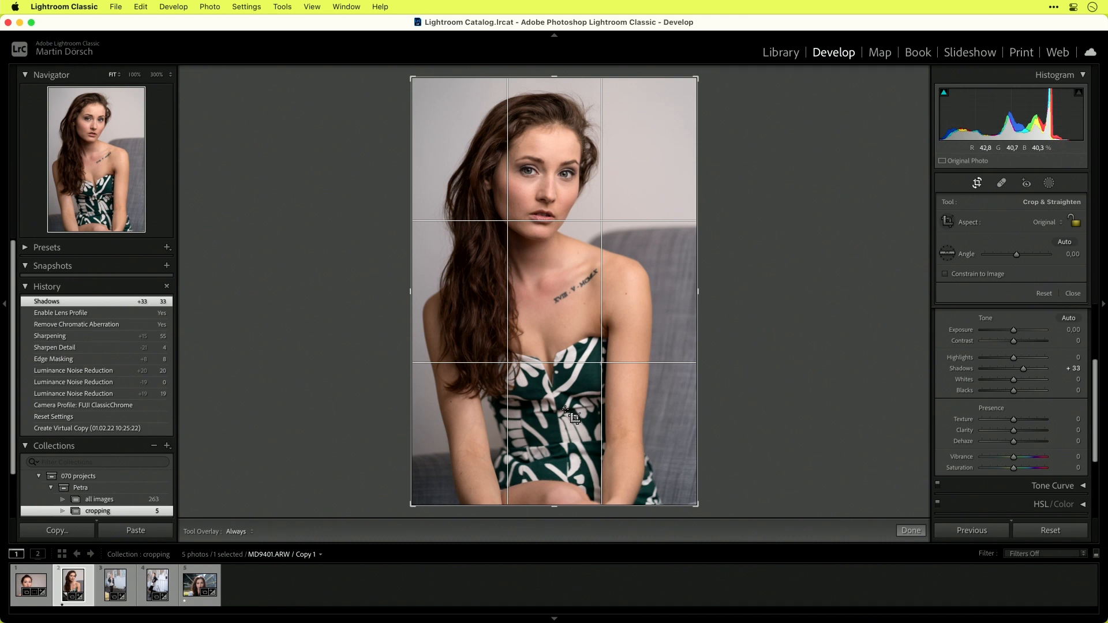
{"action": "key", "text": "super+Left"}
{"action": "key", "text": "super+Right"}
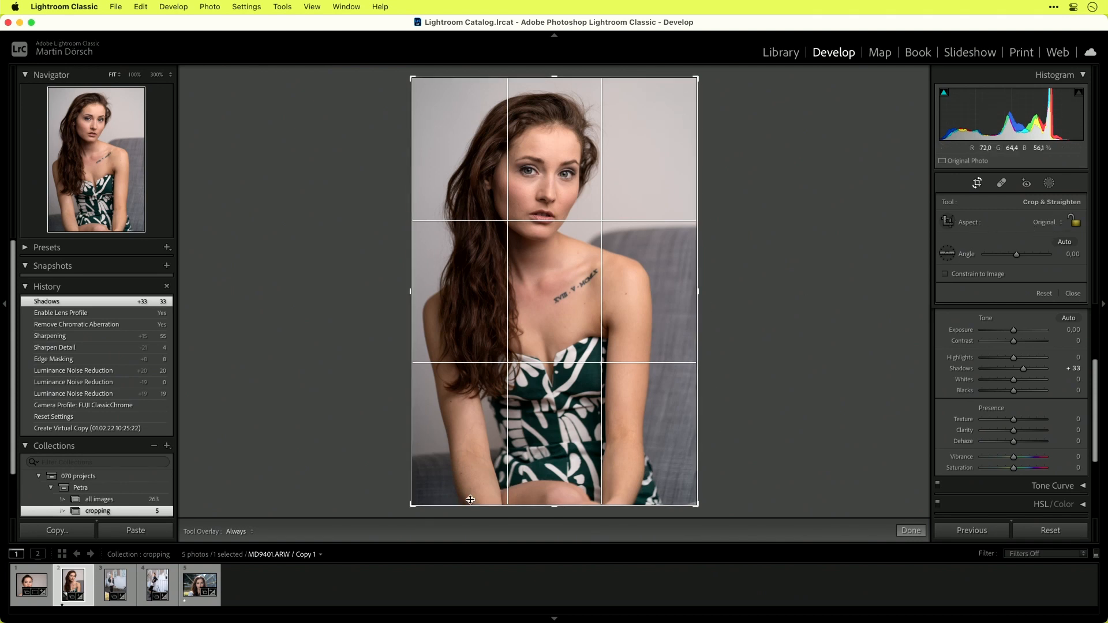
{"action": "left_click", "coordinate": [1060, 225]}
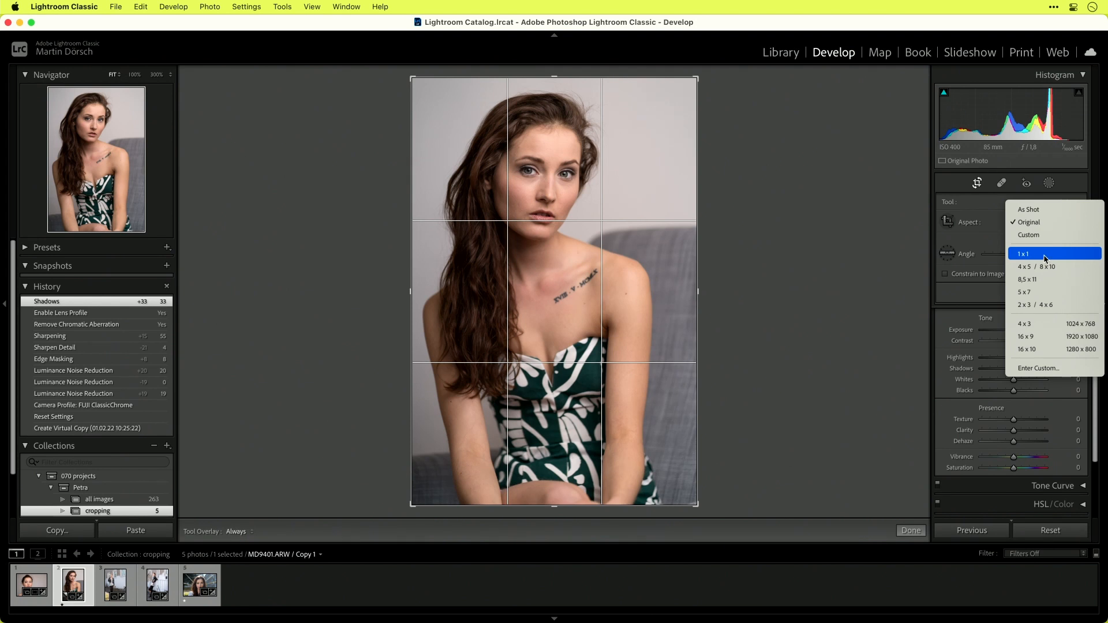
{"action": "left_click", "coordinate": [1023, 254]}
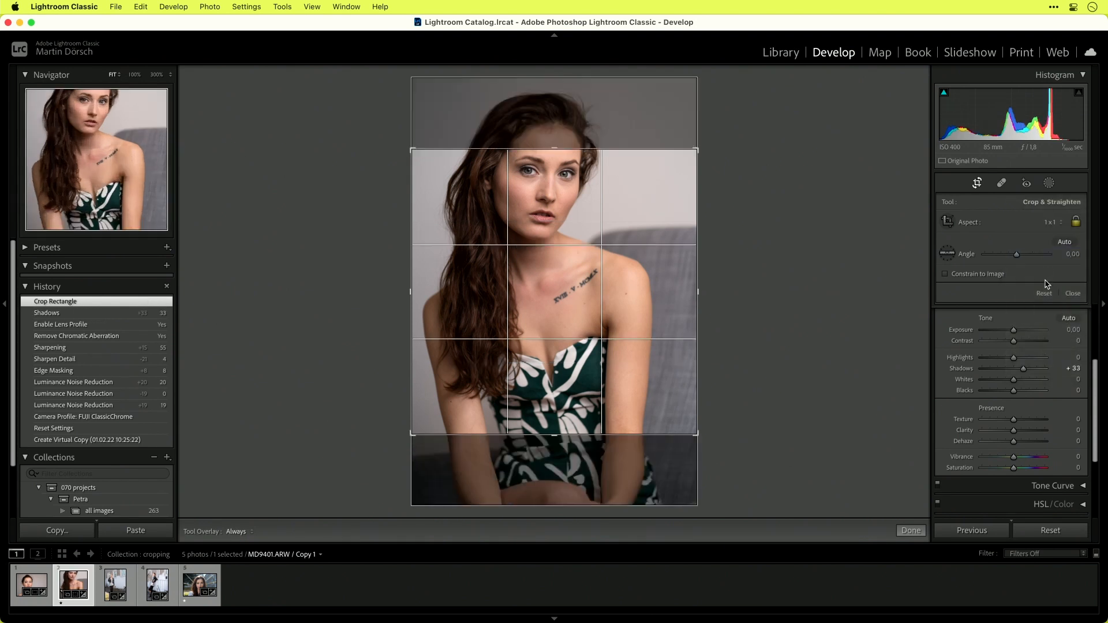
Step: Tighten the square crop around the woman's head and shoulders and reposition the photo to keep her whole head inside
{"action": "left_click_drag", "start_coordinate": [609, 294], "coordinate": [618, 364]}
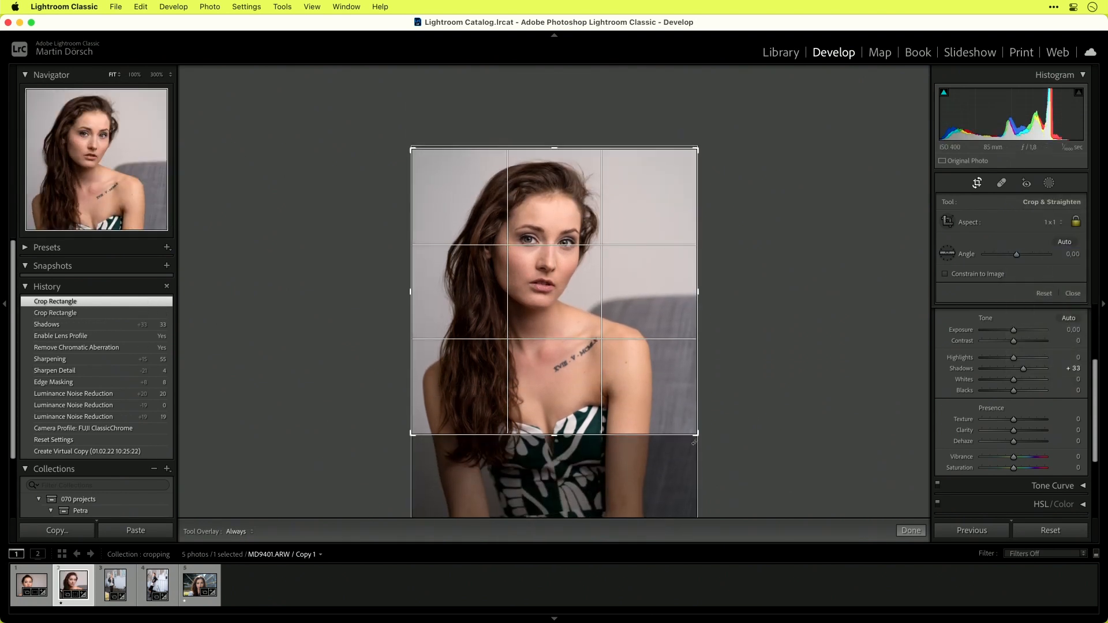
{"action": "left_click_drag", "start_coordinate": [697, 435], "coordinate": [678, 419]}
{"action": "left_click_drag", "start_coordinate": [642, 357], "coordinate": [624, 366]}
{"action": "left_click_drag", "start_coordinate": [632, 369], "coordinate": [630, 365]}
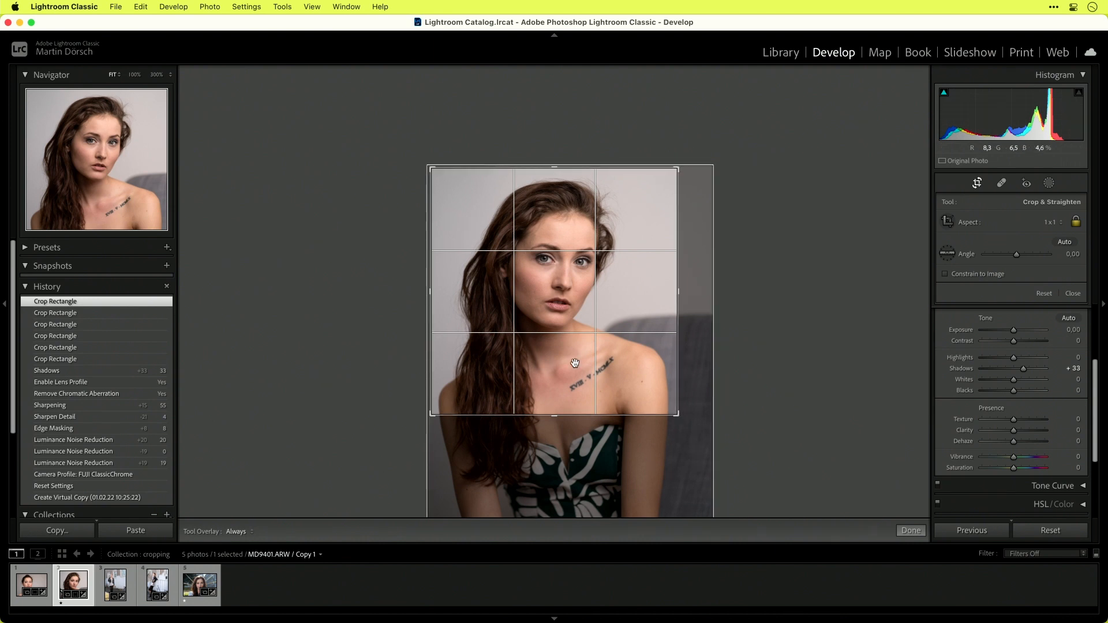
Step: Show the photo's pixel dimensions on the image and resize the square crop around the face to about 2681 x 2681
{"action": "key", "text": "i"}
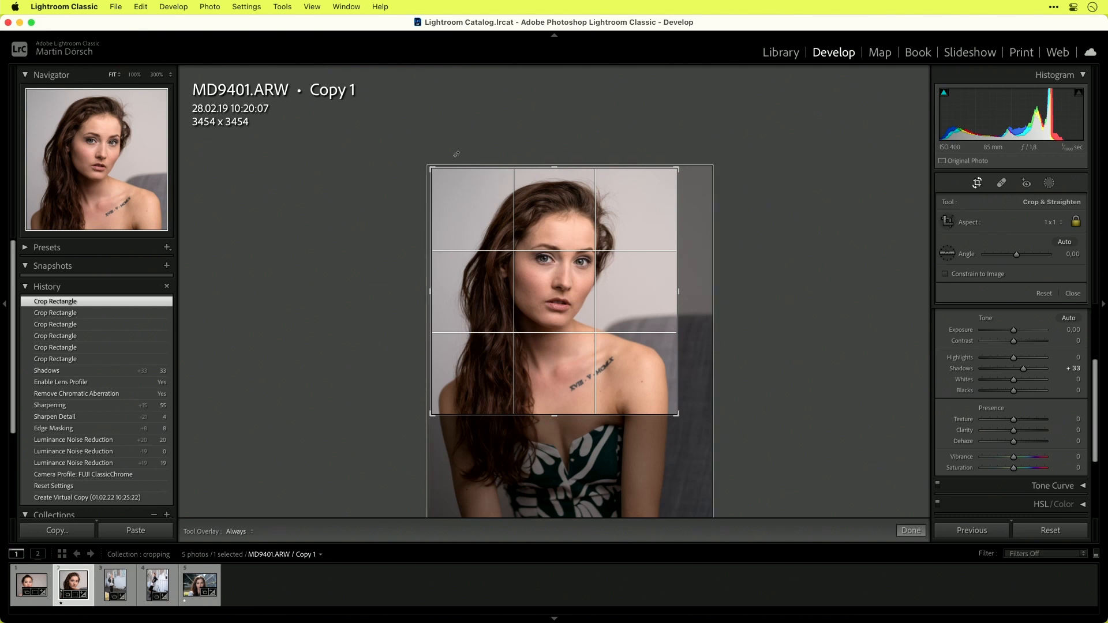
{"action": "left_click_drag", "start_coordinate": [678, 415], "coordinate": [613, 349]}
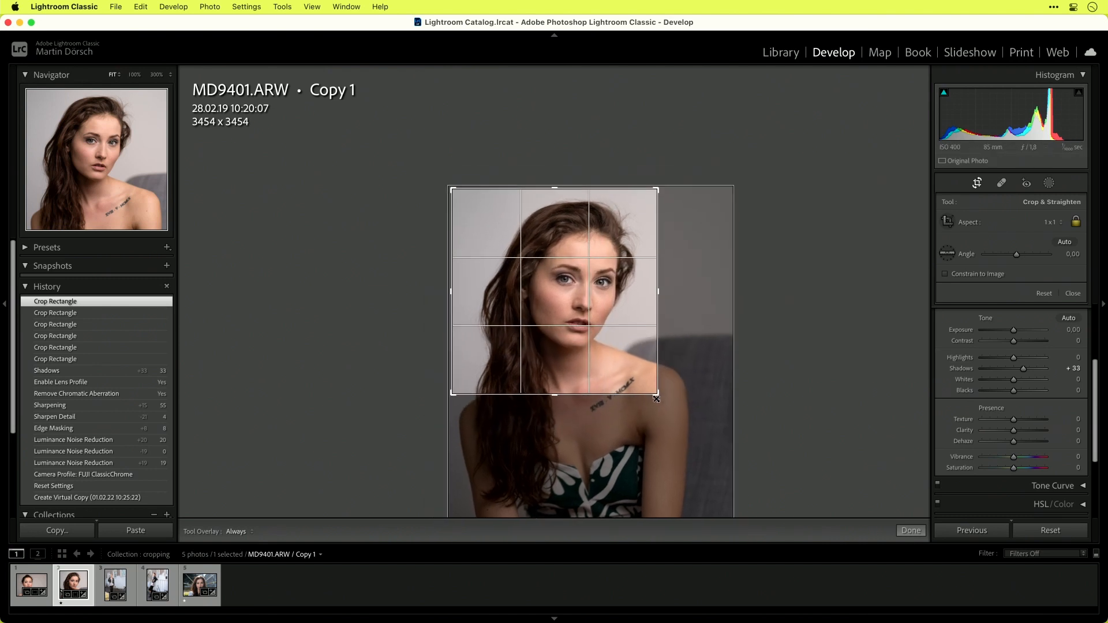
{"action": "left_click_drag", "start_coordinate": [466, 202], "coordinate": [502, 239]}
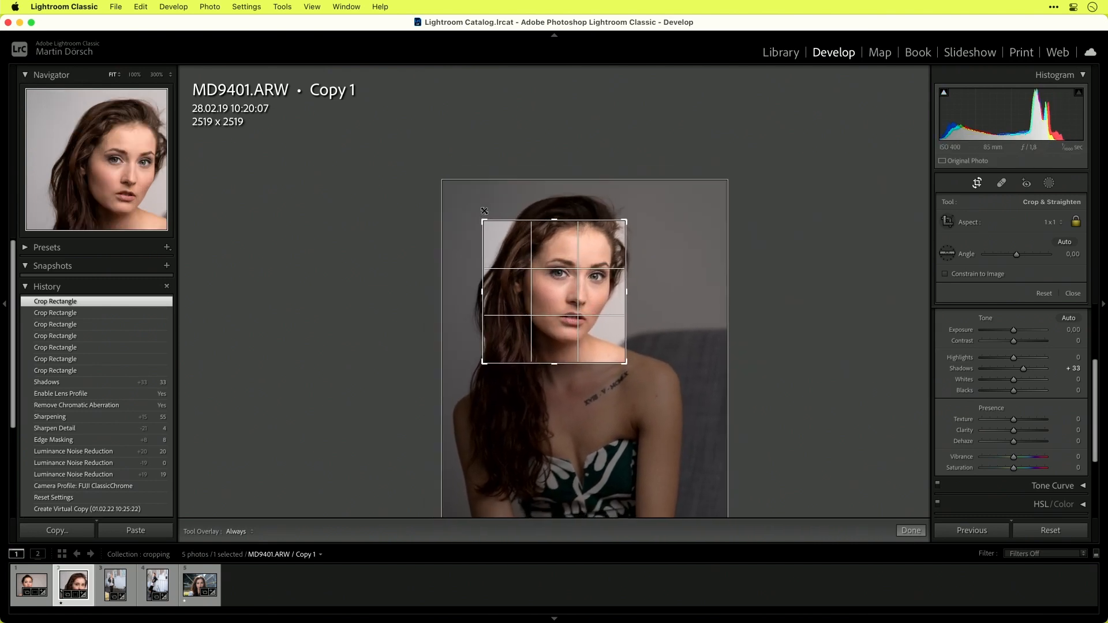
{"action": "left_click_drag", "start_coordinate": [580, 293], "coordinate": [570, 305]}
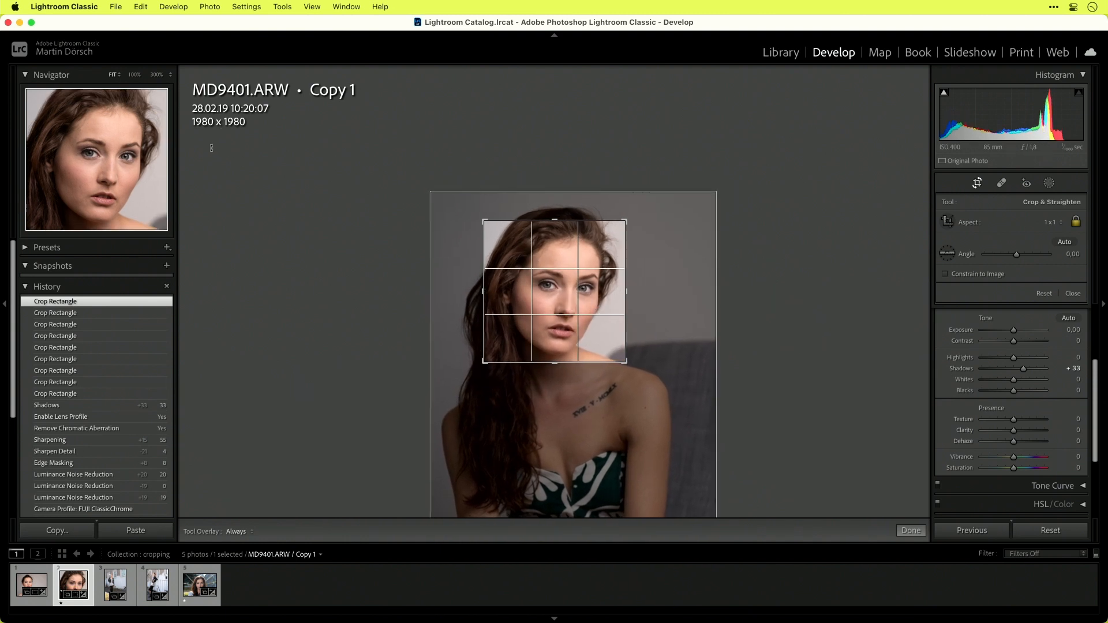
{"action": "left_click_drag", "start_coordinate": [614, 371], "coordinate": [628, 356]}
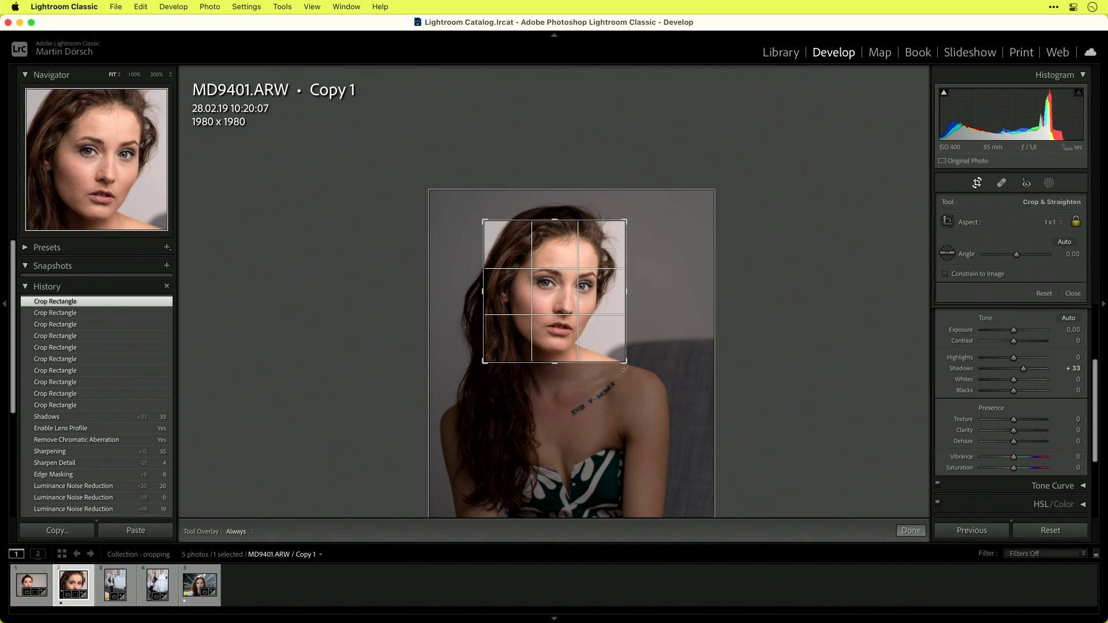
{"action": "left_click_drag", "start_coordinate": [624, 368], "coordinate": [683, 373]}
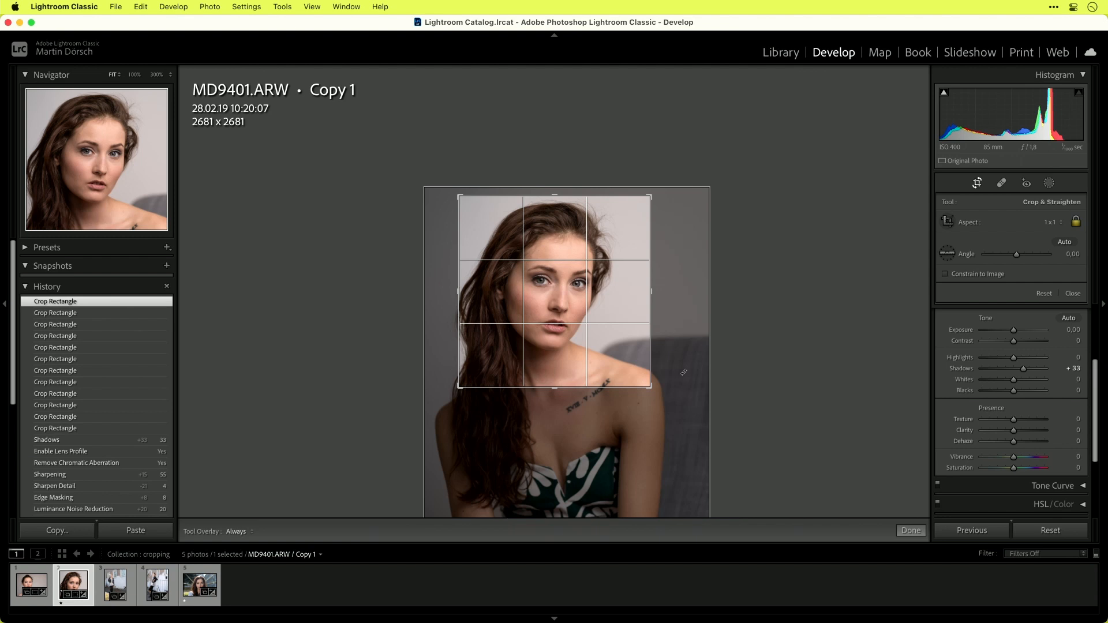
Step: Cycle the info overlay past the exposure details until it is hidden, and shift the photo slightly within the square crop
{"action": "key", "text": "i"}
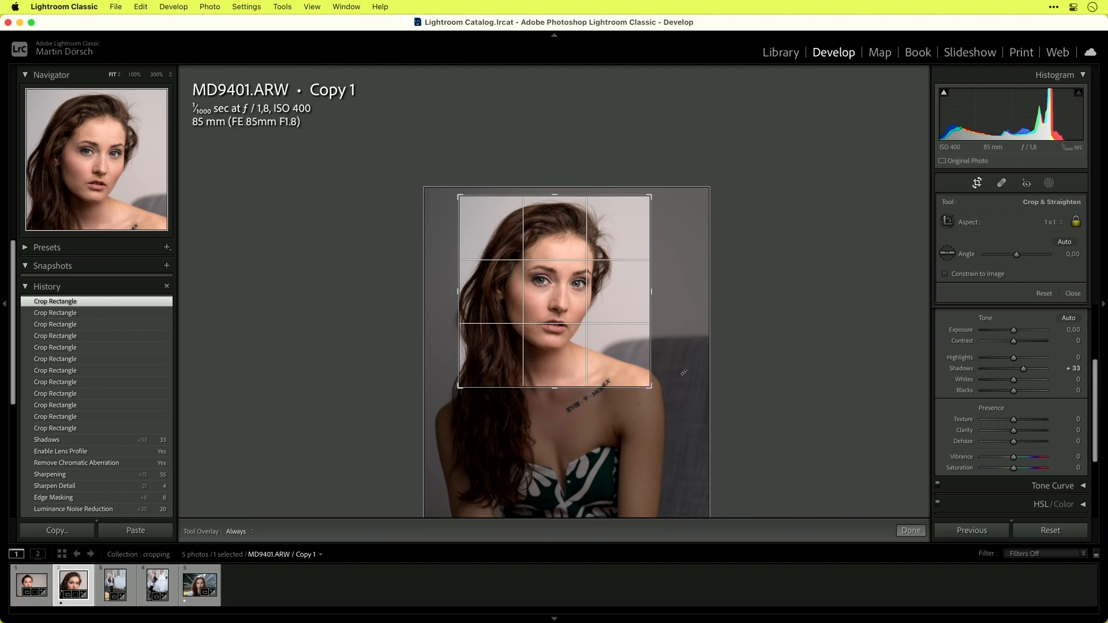
{"action": "key", "text": "i"}
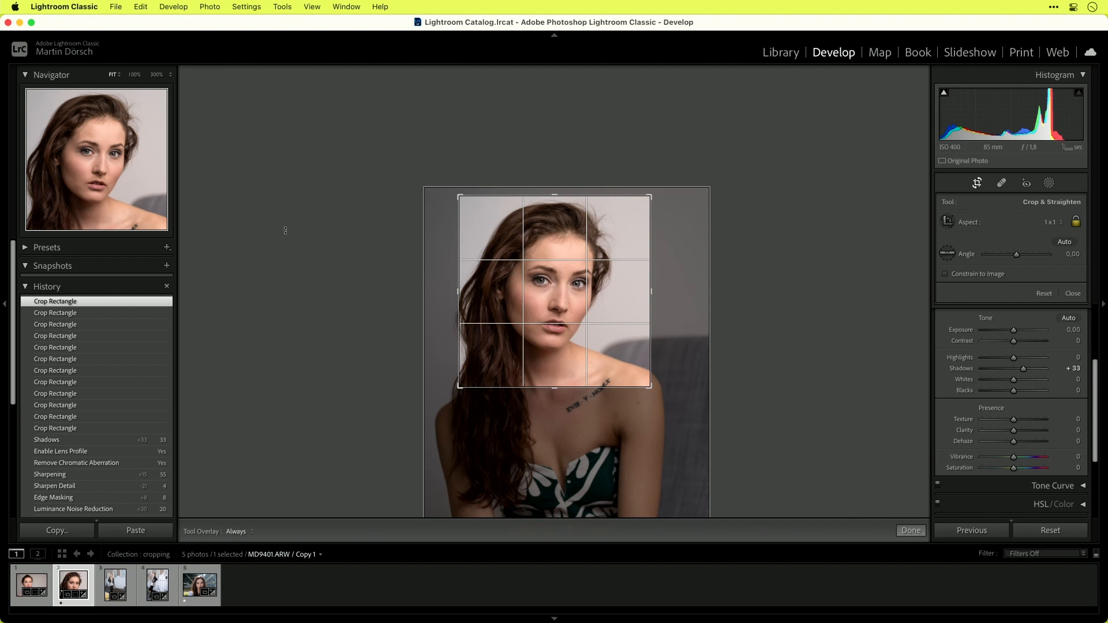
{"action": "left_click_drag", "start_coordinate": [598, 355], "coordinate": [604, 360]}
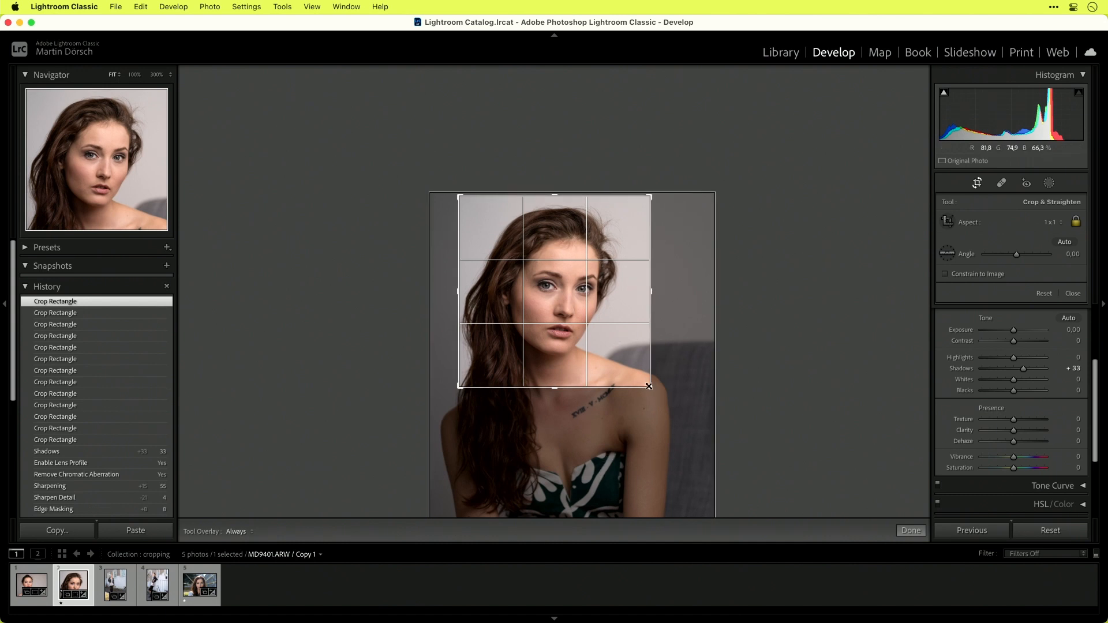
Step: Rotate the square crop to an angle of -3.44, tighten it slightly around the face and apply the crop
{"action": "mouse_move", "coordinate": [656, 397]}
{"action": "left_mouse_down"}
{"action": "mouse_move", "coordinate": [650, 406]}
{"action": "mouse_move", "coordinate": [667, 397]}
{"action": "mouse_move", "coordinate": [672, 408]}
{"action": "left_mouse_up"}
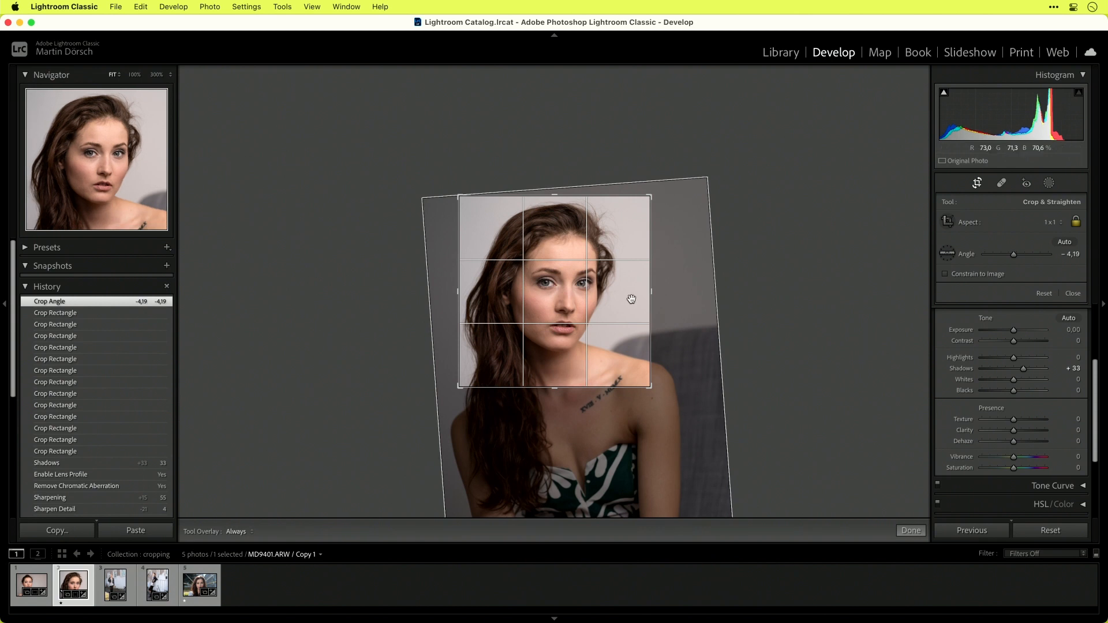
{"action": "left_click_drag", "start_coordinate": [650, 386], "coordinate": [615, 357]}
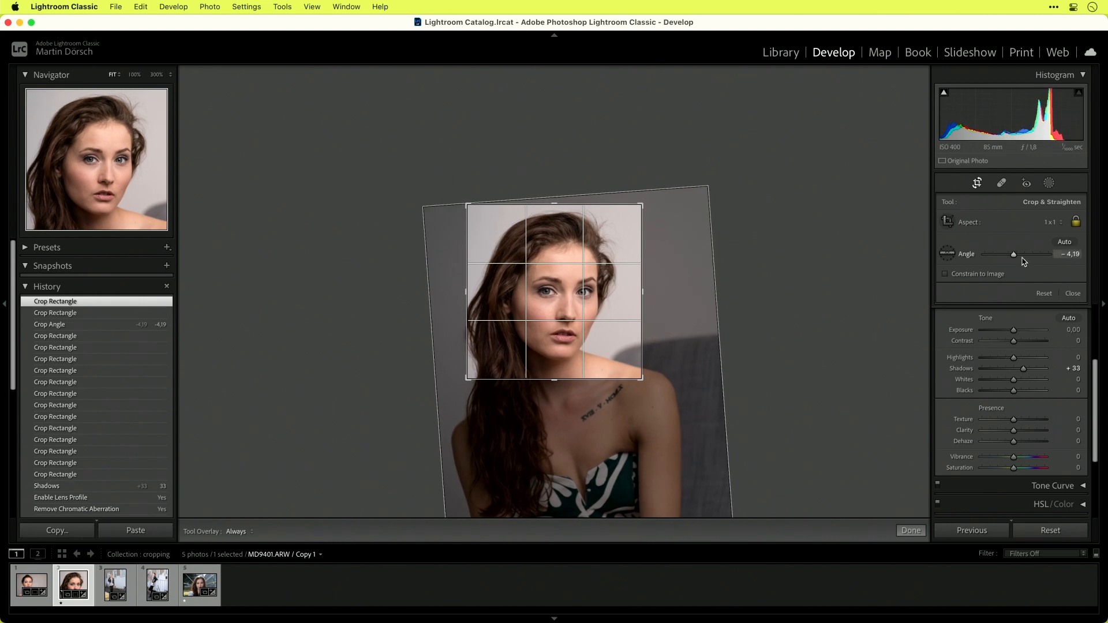
{"action": "left_click_drag", "start_coordinate": [1012, 254], "coordinate": [1015, 263]}
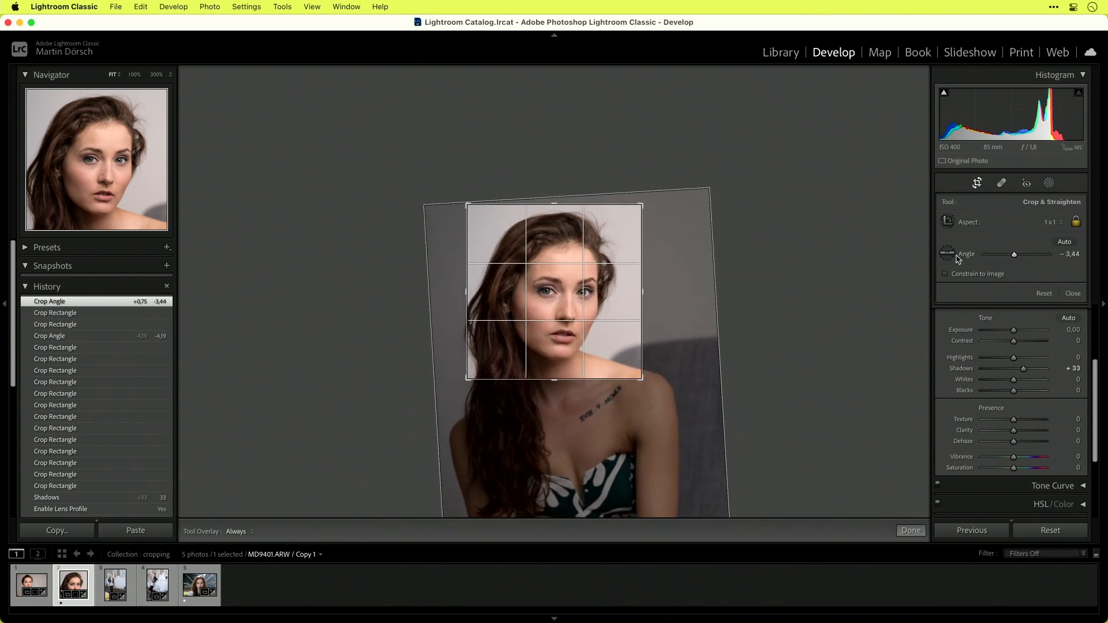
{"action": "left_click", "coordinate": [911, 530]}
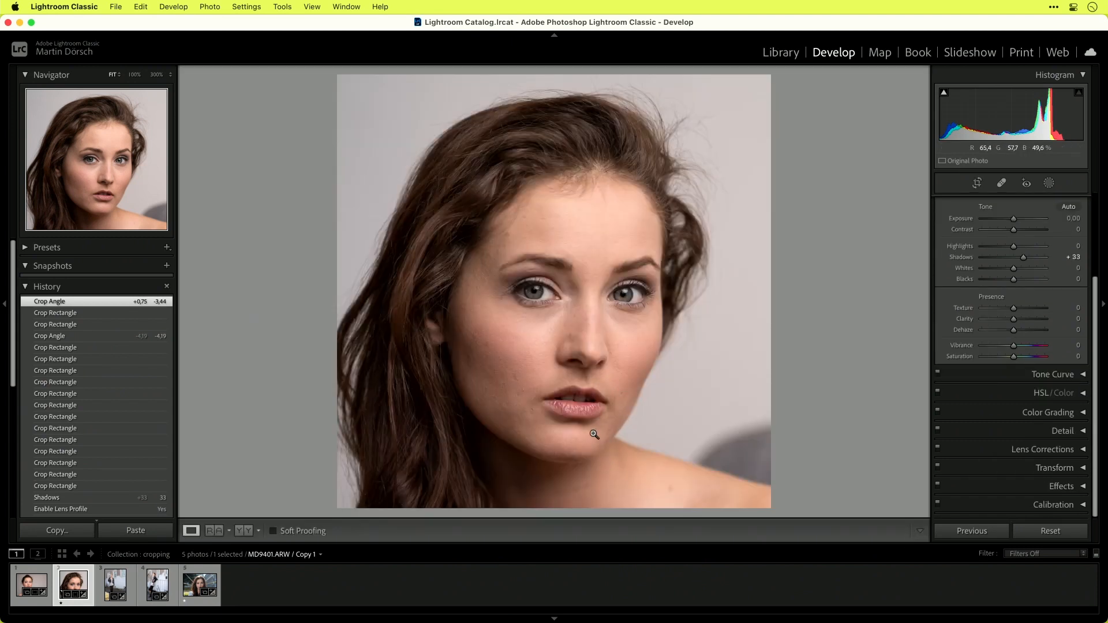
Step: Open the third photo, MD9519.ARW, for cropping, straighten it along the building's vertical wall line and apply the crop
{"action": "left_click", "coordinate": [115, 585]}
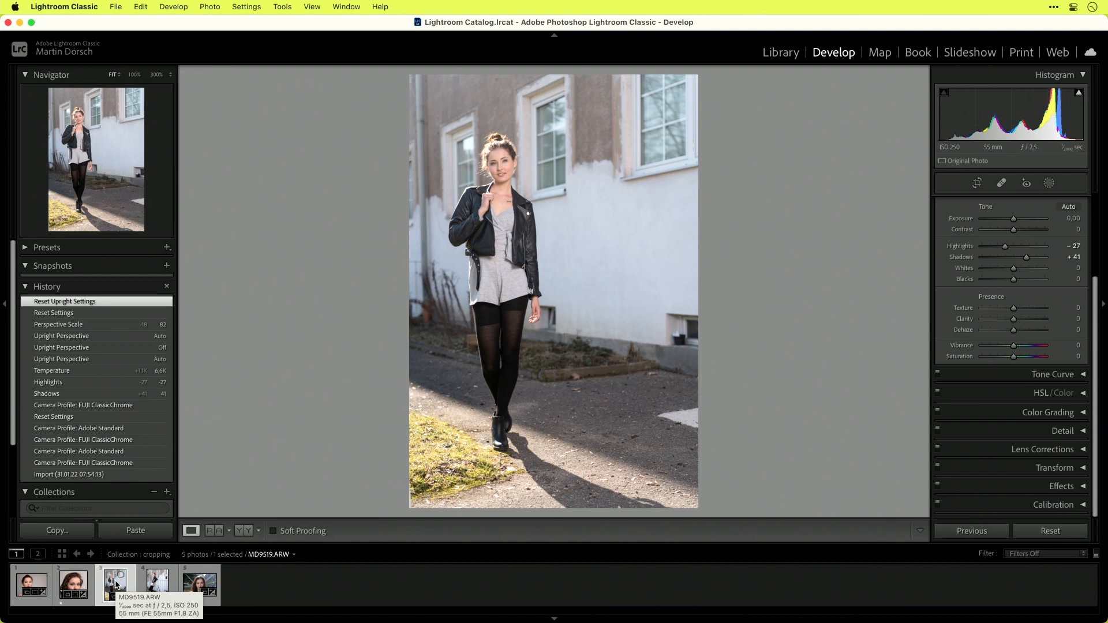
{"action": "key", "text": "r"}
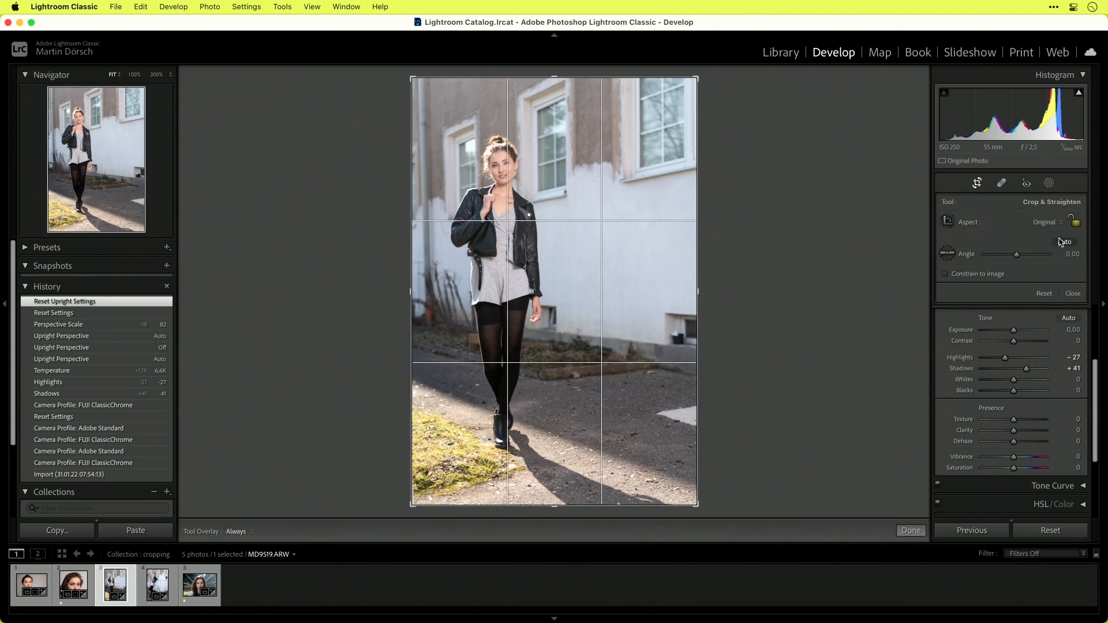
{"action": "left_click", "coordinate": [948, 255]}
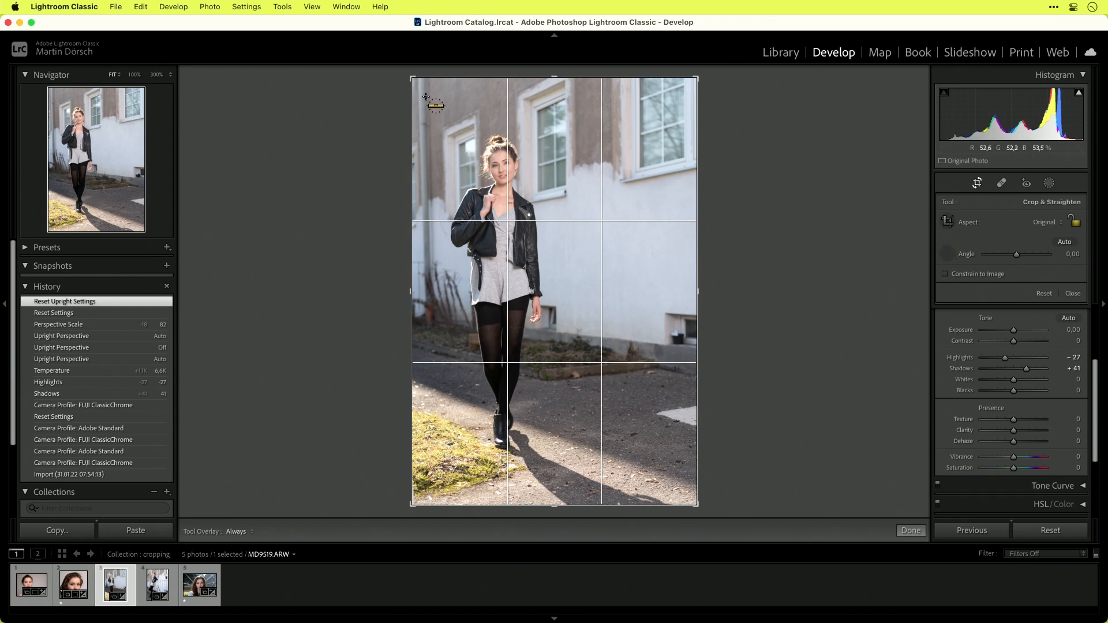
{"action": "left_click_drag", "start_coordinate": [426, 96], "coordinate": [433, 349]}
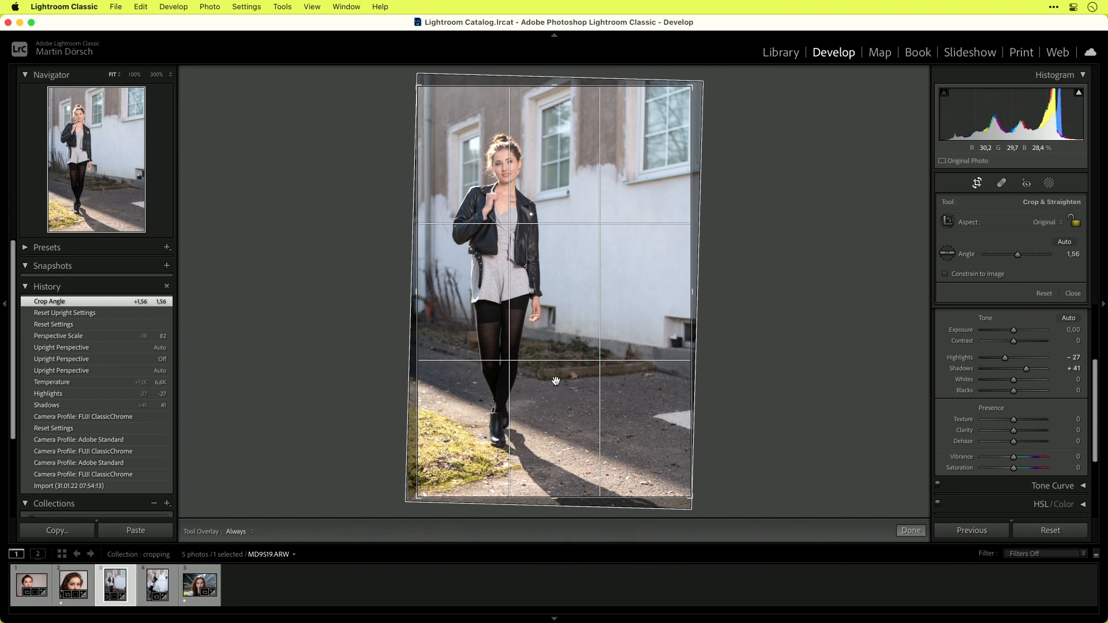
{"action": "left_click_drag", "start_coordinate": [434, 100], "coordinate": [433, 310]}
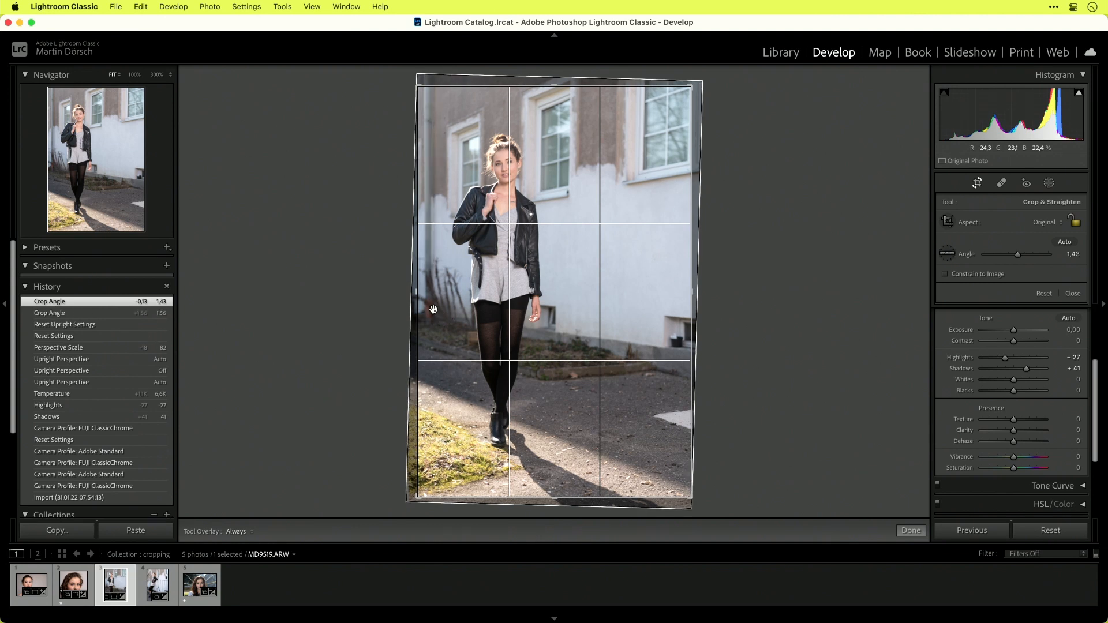
{"action": "key", "text": "Return"}
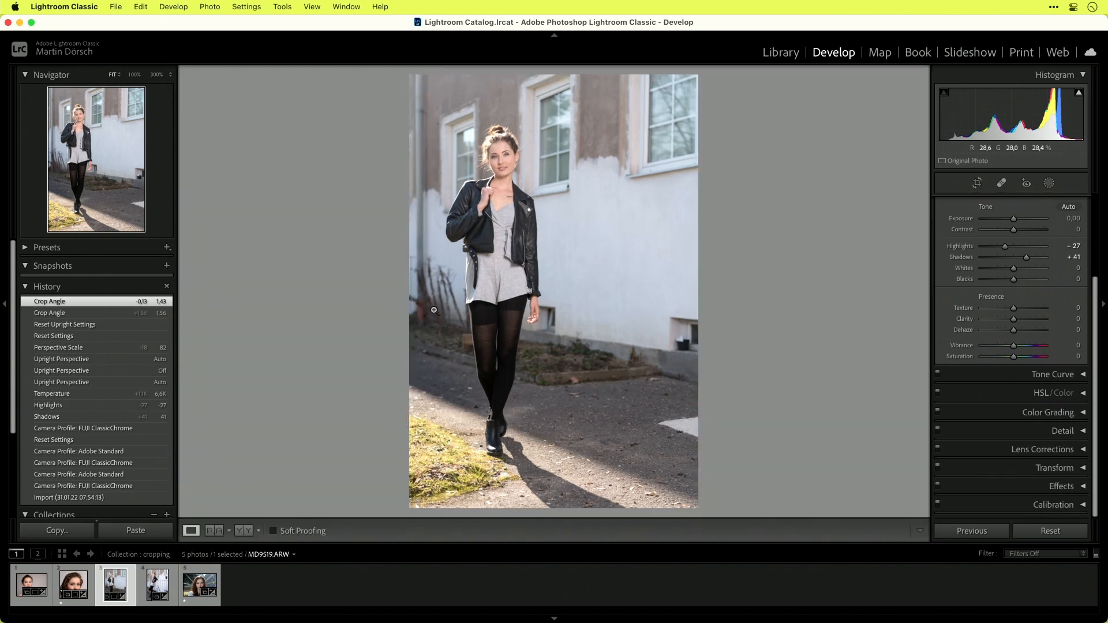
Step: Open the fourth photo, MD9524.ARW, for cropping, straighten it automatically and close the crop tool
{"action": "key", "text": "Right"}
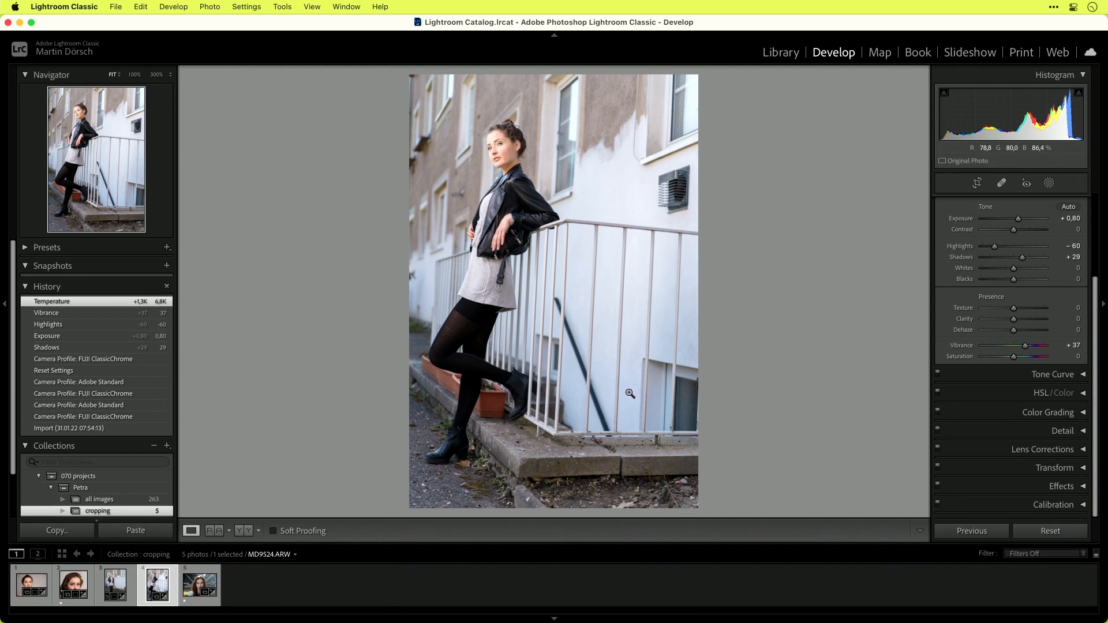
{"action": "key", "text": "r"}
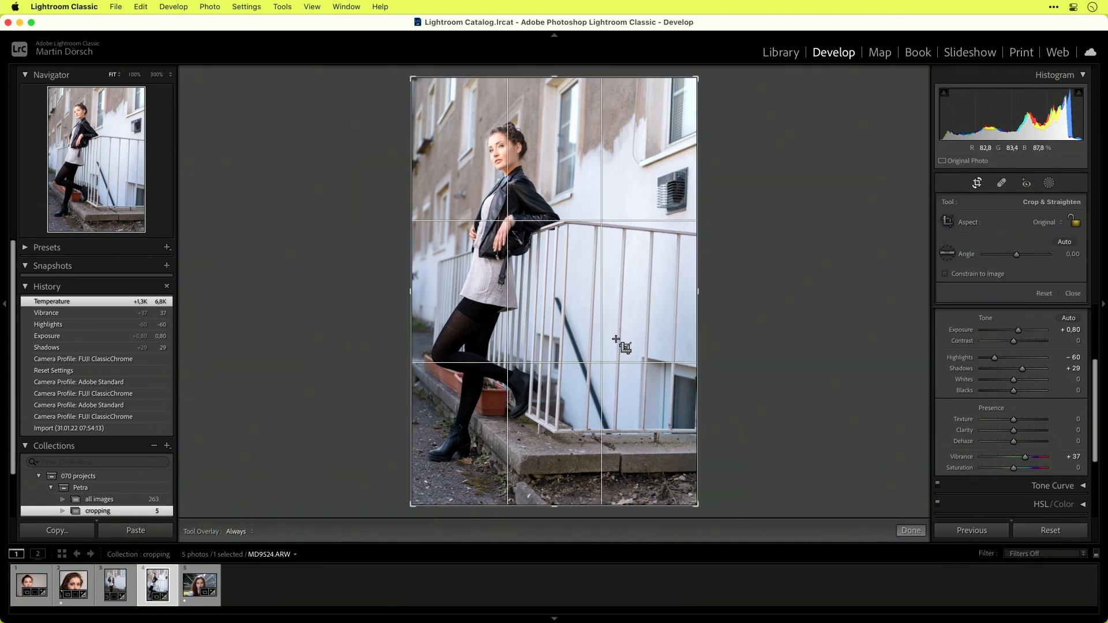
{"action": "left_click", "coordinate": [1066, 243]}
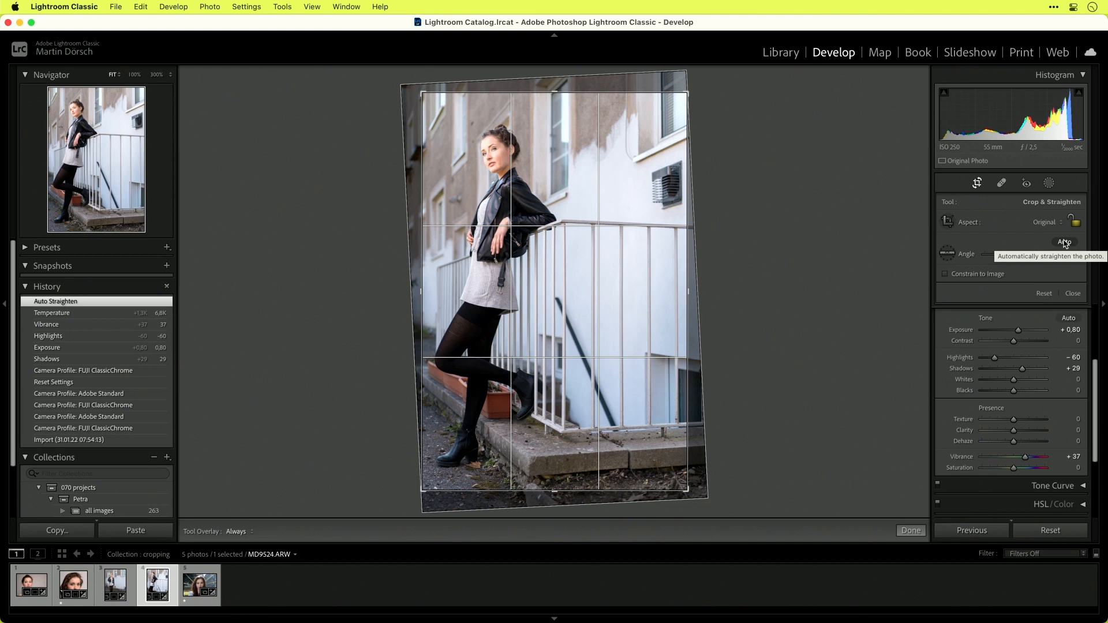
{"action": "left_click", "coordinate": [1074, 294]}
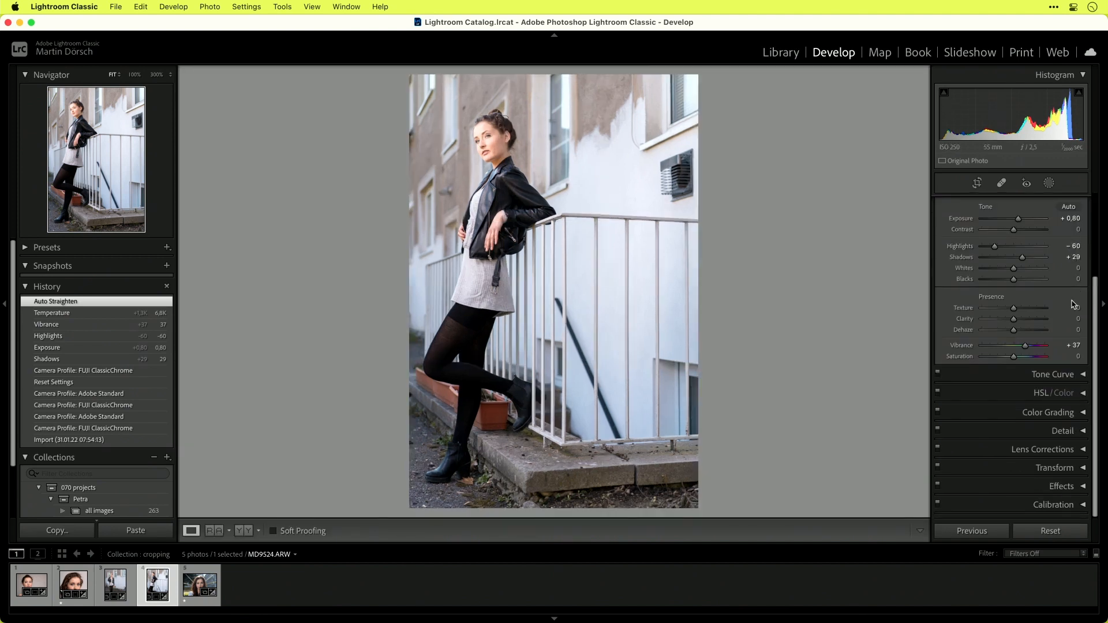
Step: Open the fifth photo, MD9579.ARW, for cropping and trim a strip off its lower edge
{"action": "key", "text": "Right"}
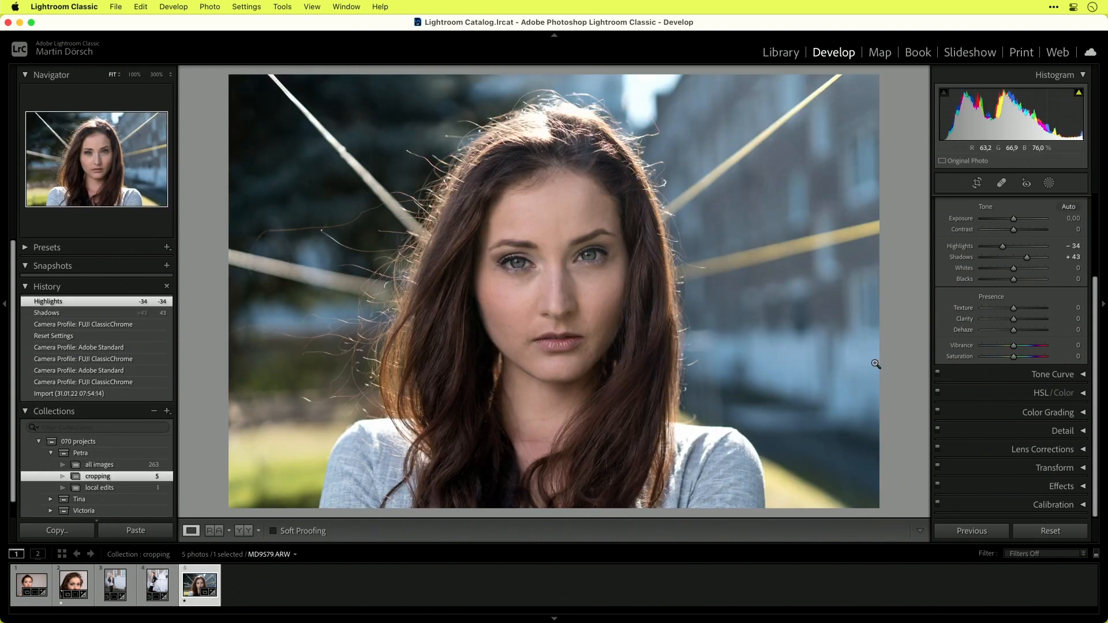
{"action": "key", "text": "r"}
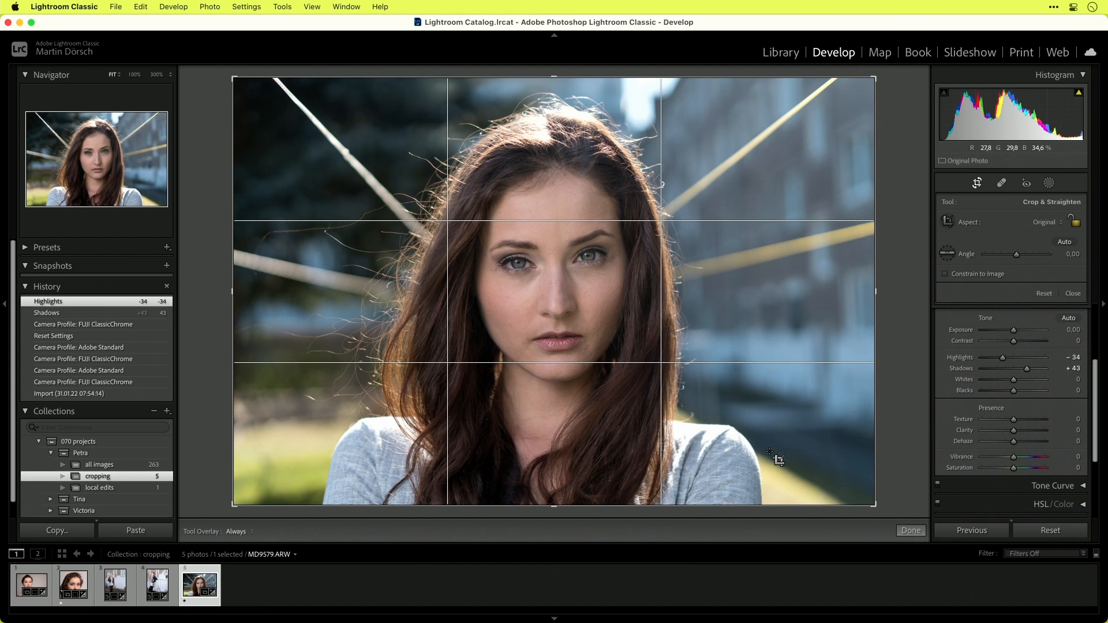
{"action": "left_click_drag", "start_coordinate": [554, 506], "coordinate": [560, 478]}
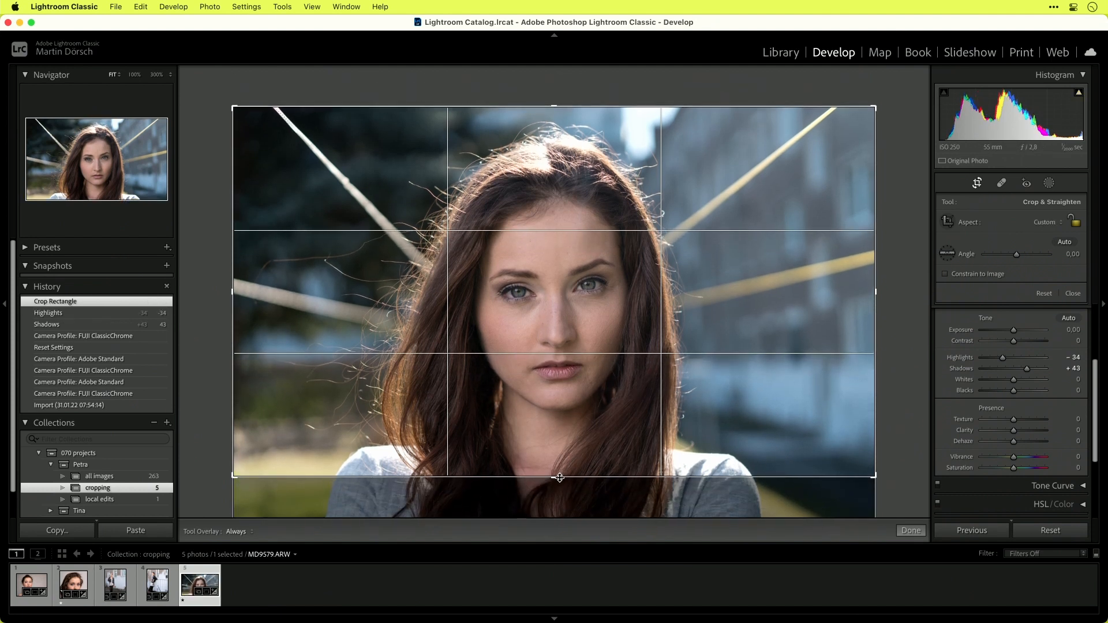
Step: Narrow the crop slightly at the side, rotate it to an angle of 2.07 and fine-tune its lower-left corner and position
{"action": "left_click_drag", "start_coordinate": [874, 291], "coordinate": [870, 292]}
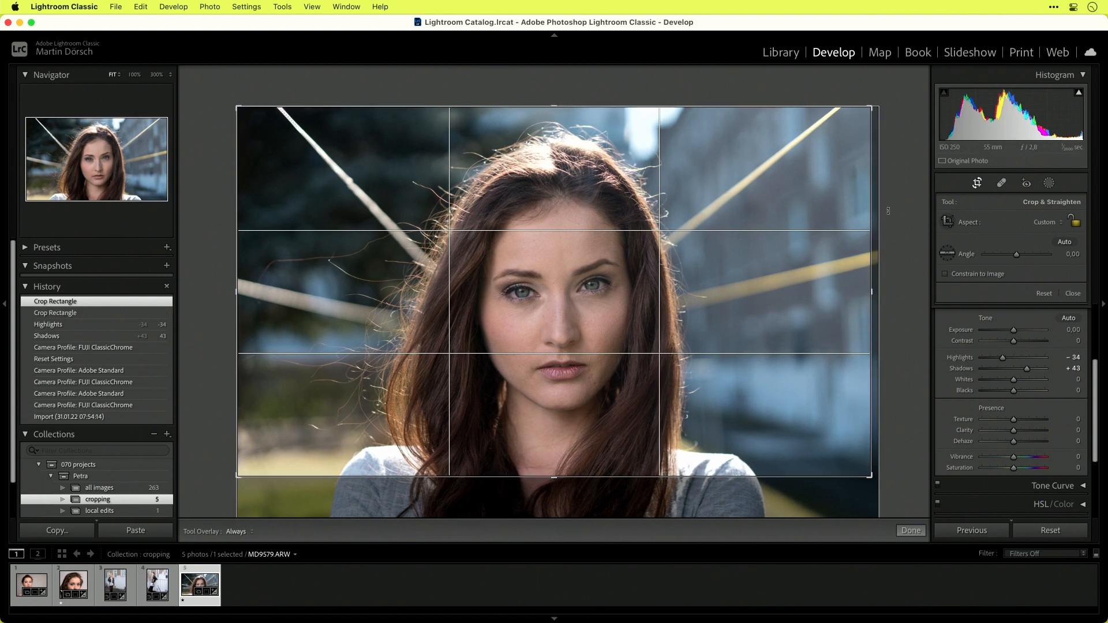
{"action": "left_click_drag", "start_coordinate": [880, 209], "coordinate": [892, 224]}
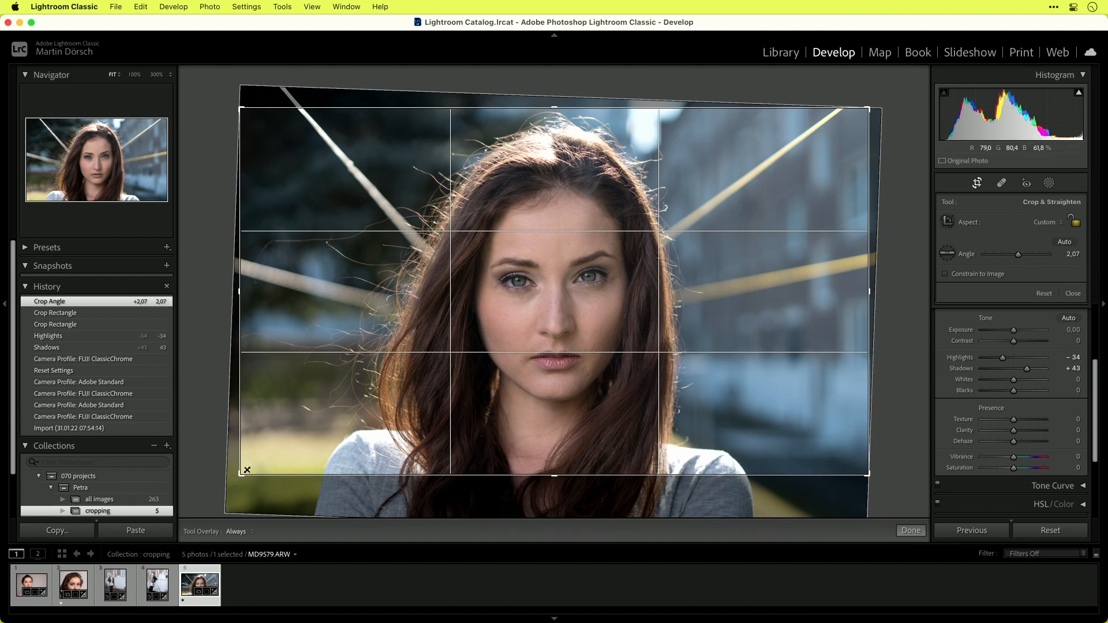
{"action": "left_click_drag", "start_coordinate": [241, 473], "coordinate": [249, 468]}
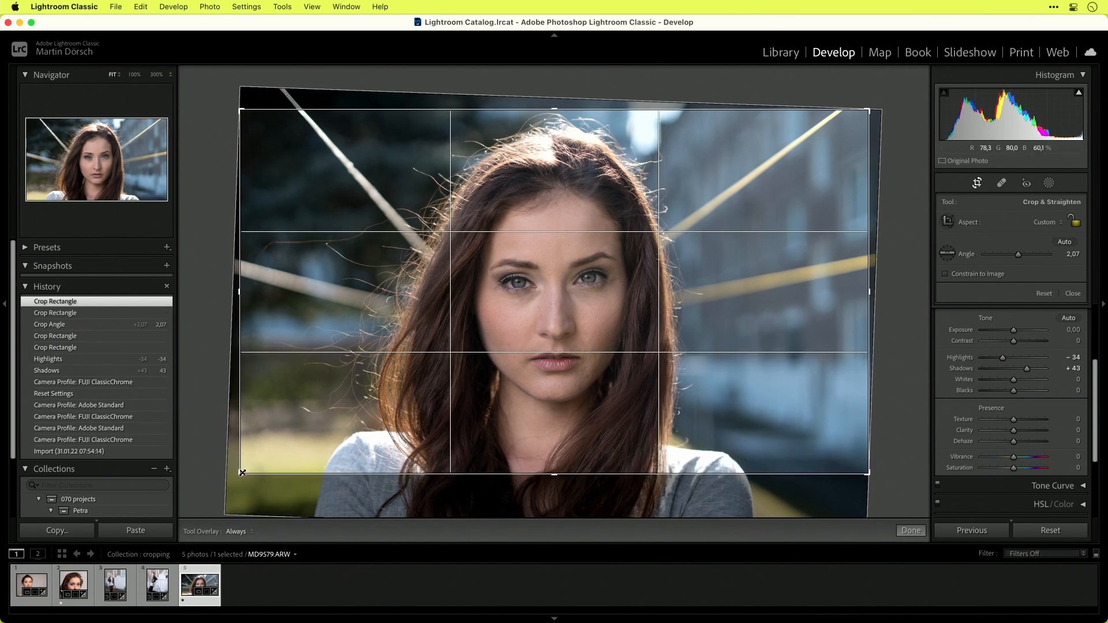
{"action": "left_click_drag", "start_coordinate": [618, 404], "coordinate": [616, 406]}
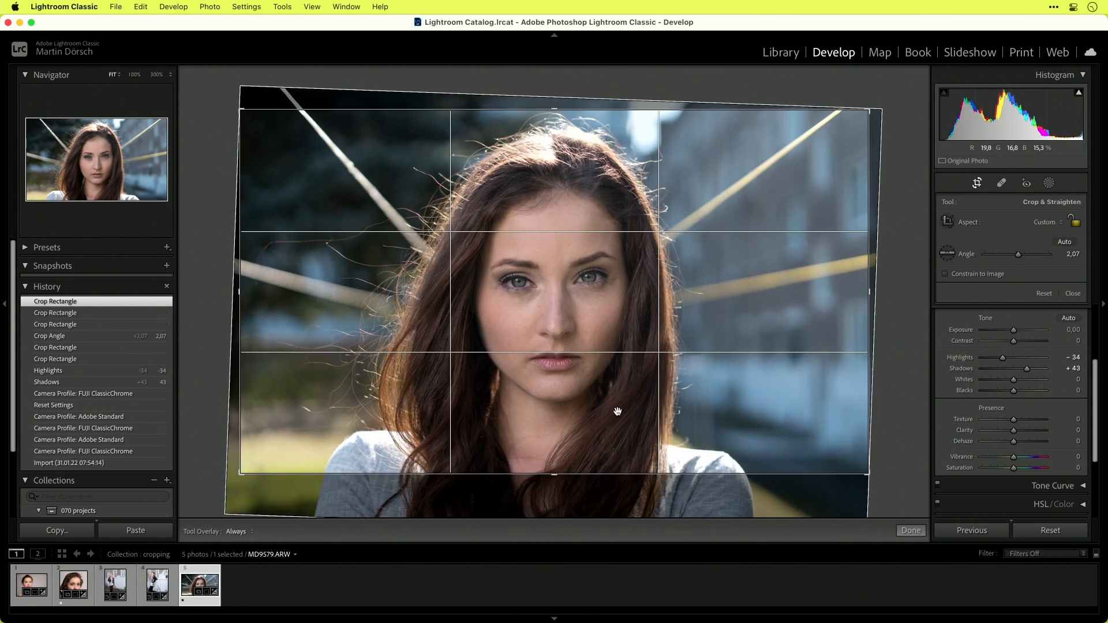
Step: Switch the crop guide overlay to Diagonal and trim the crop's lower and right edges slightly around the face
{"action": "key", "text": "o"}
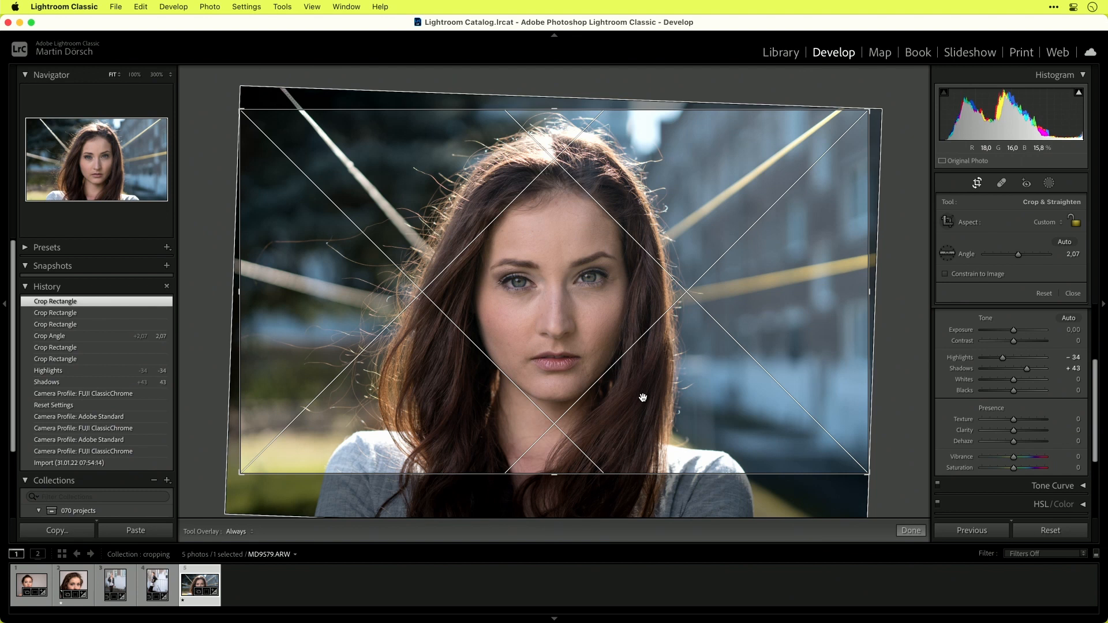
{"action": "left_click_drag", "start_coordinate": [556, 474], "coordinate": [559, 473]}
{"action": "left_click_drag", "start_coordinate": [871, 300], "coordinate": [866, 293]}
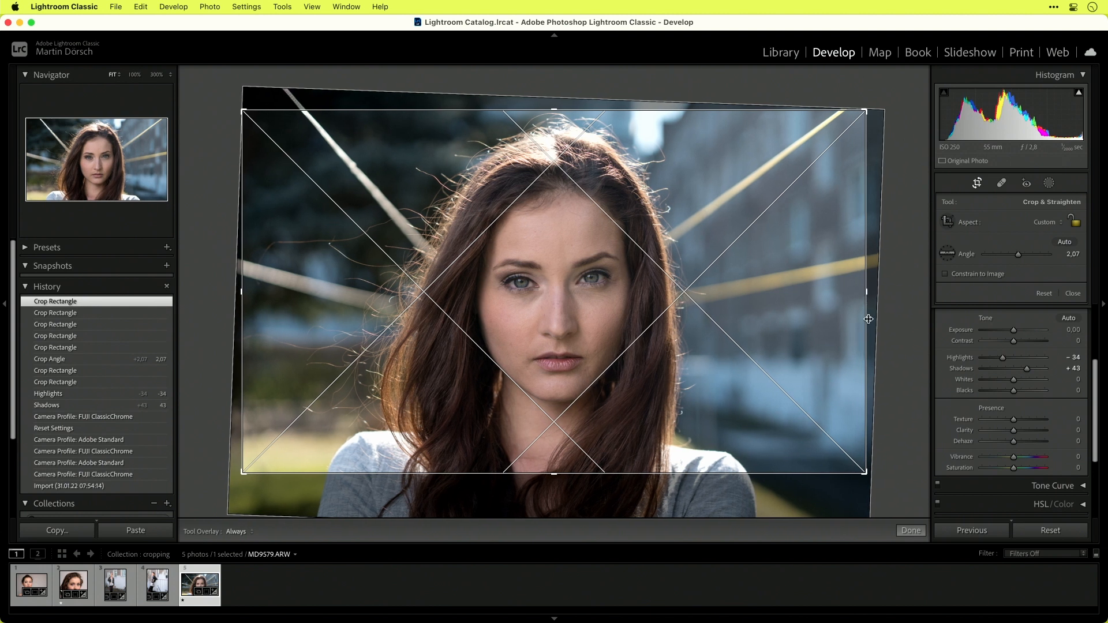
Step: Centre the face with the Center guide overlay by adjusting the crop's side edges, rotate to 3.25 and apply the crop
{"action": "key", "text": "o"}
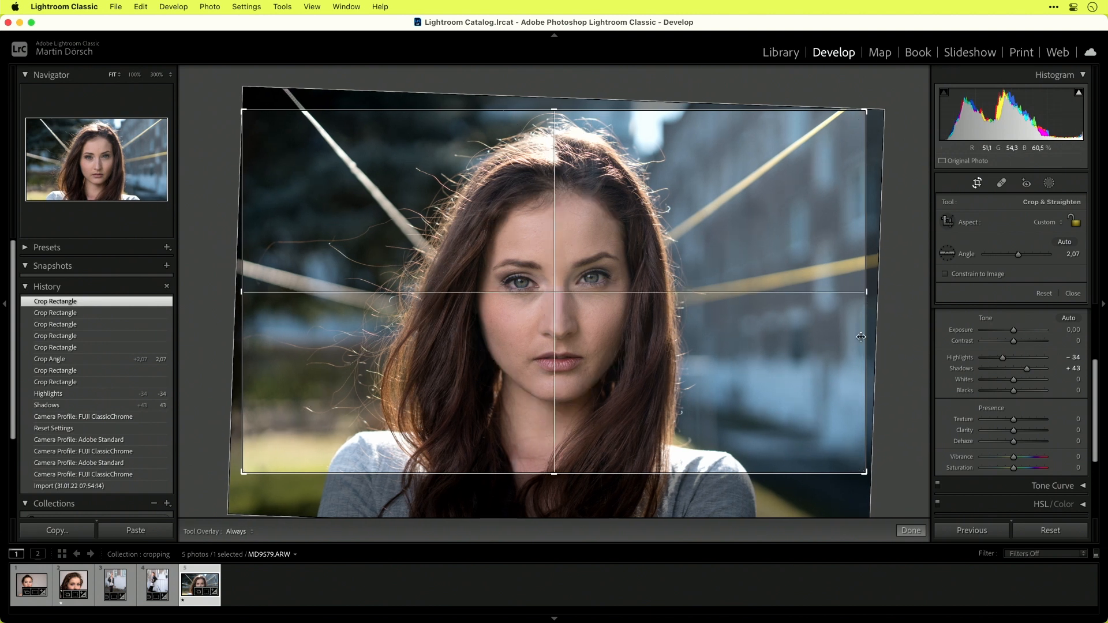
{"action": "left_click_drag", "start_coordinate": [864, 289], "coordinate": [869, 290]}
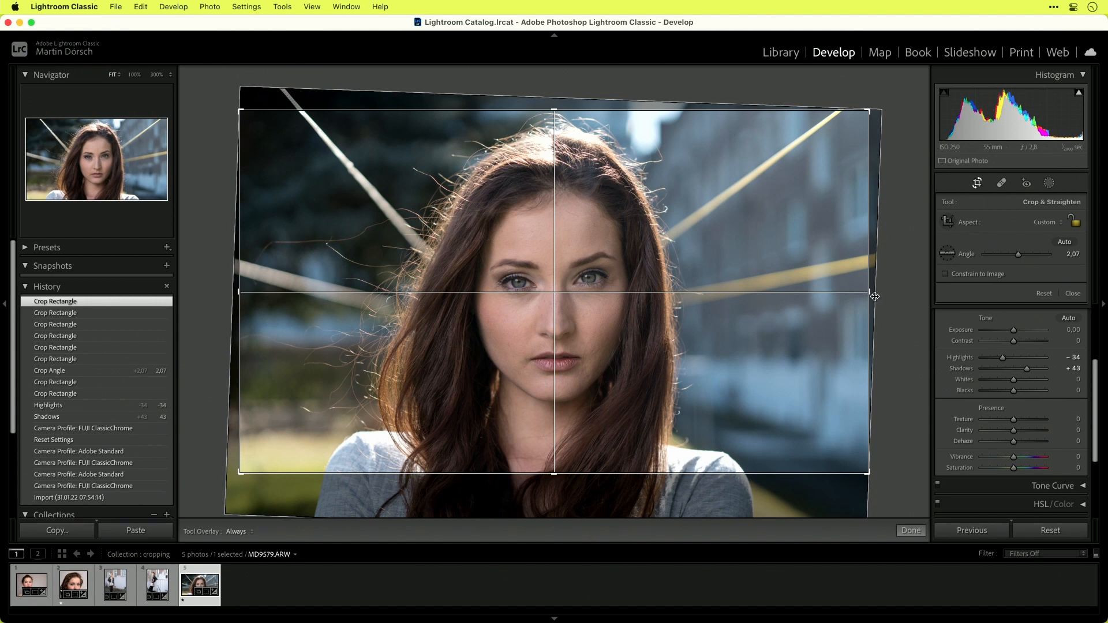
{"action": "left_click_drag", "start_coordinate": [239, 291], "coordinate": [239, 292]}
{"action": "left_click_drag", "start_coordinate": [878, 267], "coordinate": [882, 276]}
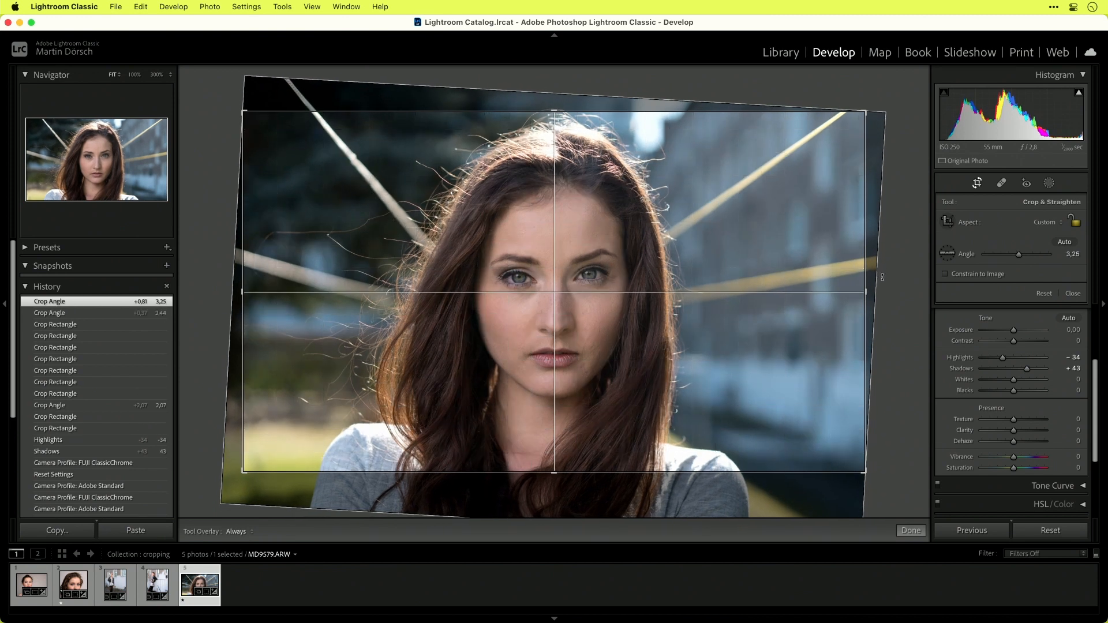
{"action": "key", "text": "Return"}
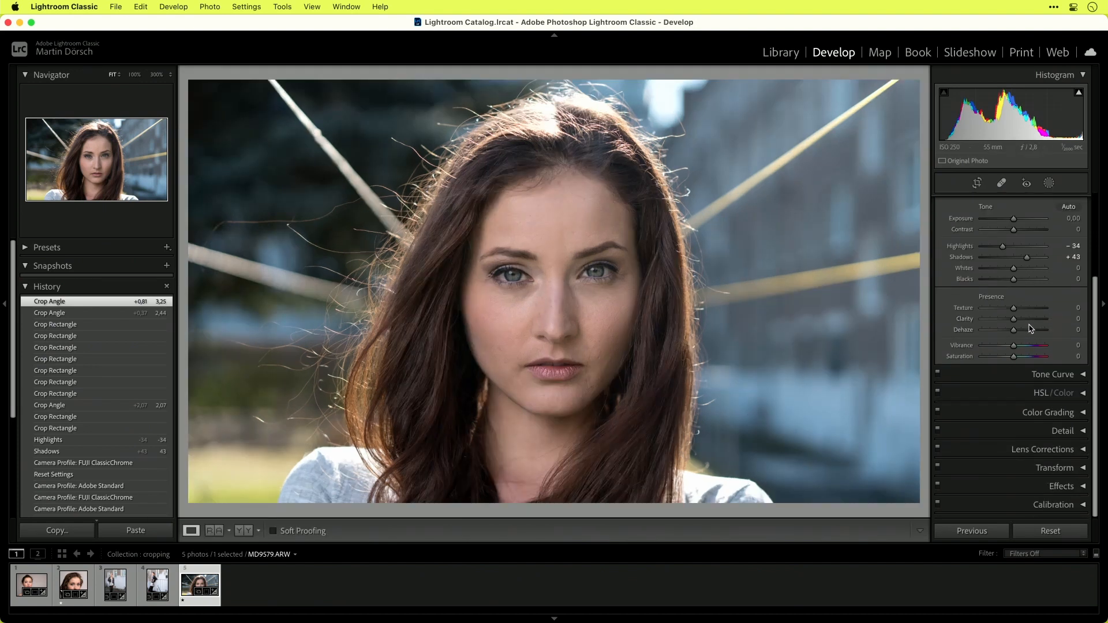
Step: Set the portrait's exposure to +0.35, the white balance temperature to 5,888 and the highlights to -66
{"action": "left_click_drag", "start_coordinate": [1014, 218], "coordinate": [1015, 220]}
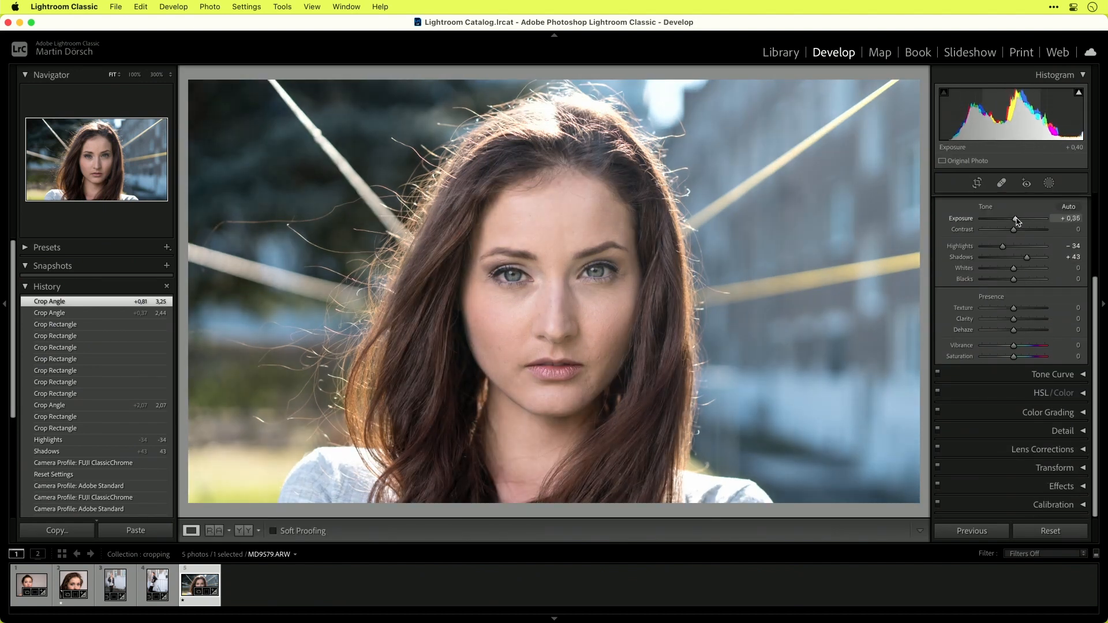
{"action": "scroll", "coordinate": [1007, 254], "scroll_direction": "up", "scroll_amount": 3}
{"action": "left_click_drag", "start_coordinate": [1004, 272], "coordinate": [1006, 272]}
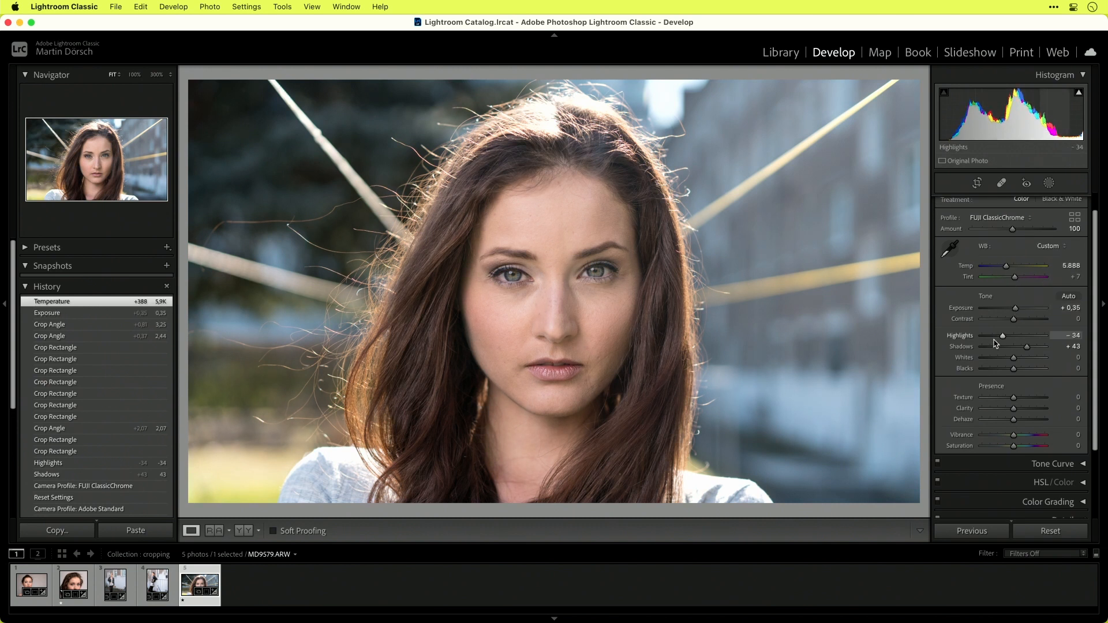
{"action": "left_click_drag", "start_coordinate": [994, 339], "coordinate": [993, 337]}
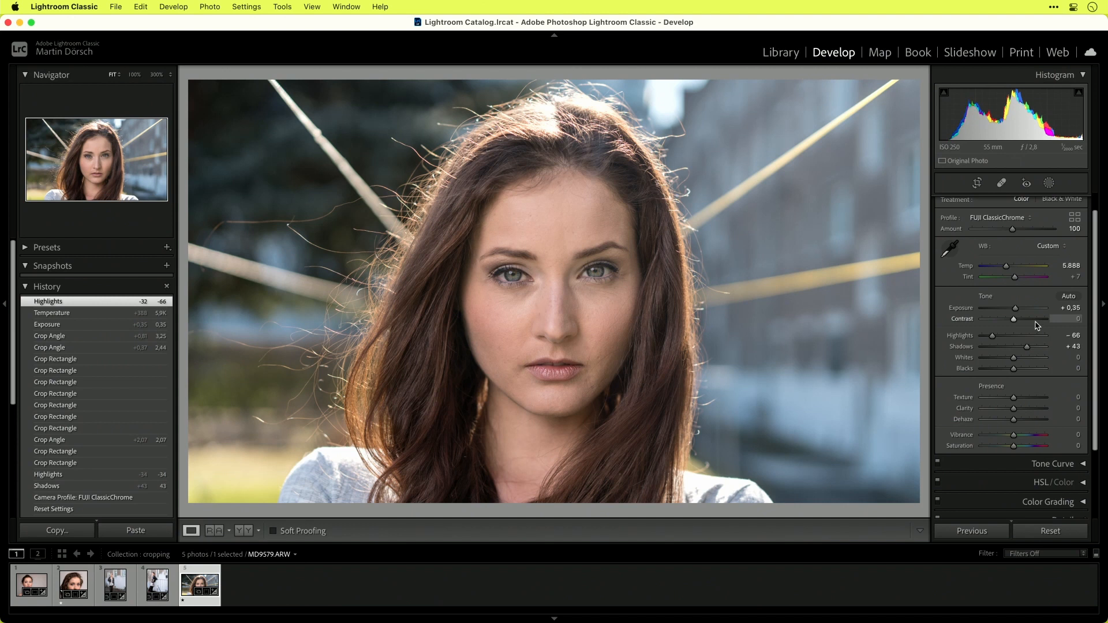
Step: Darken the portrait's edges with a Highlight Priority post-crop vignette at an amount of -46
{"action": "scroll", "coordinate": [1039, 404], "scroll_direction": "down", "scroll_amount": 5}
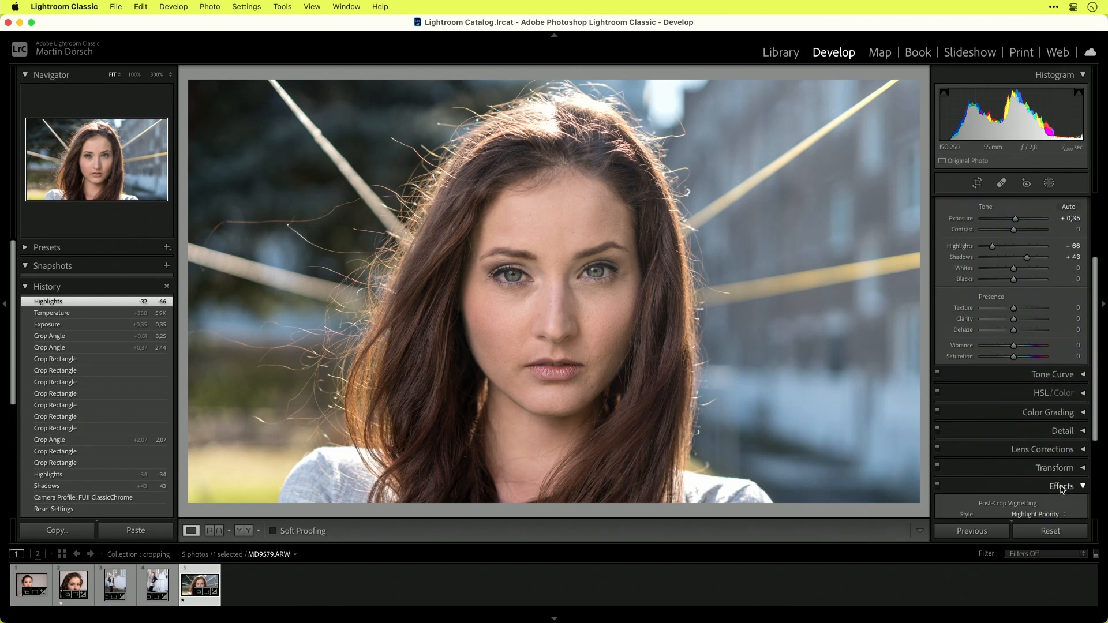
{"action": "left_click", "coordinate": [1062, 491]}
{"action": "scroll", "coordinate": [1063, 492], "scroll_direction": "down", "scroll_amount": 1}
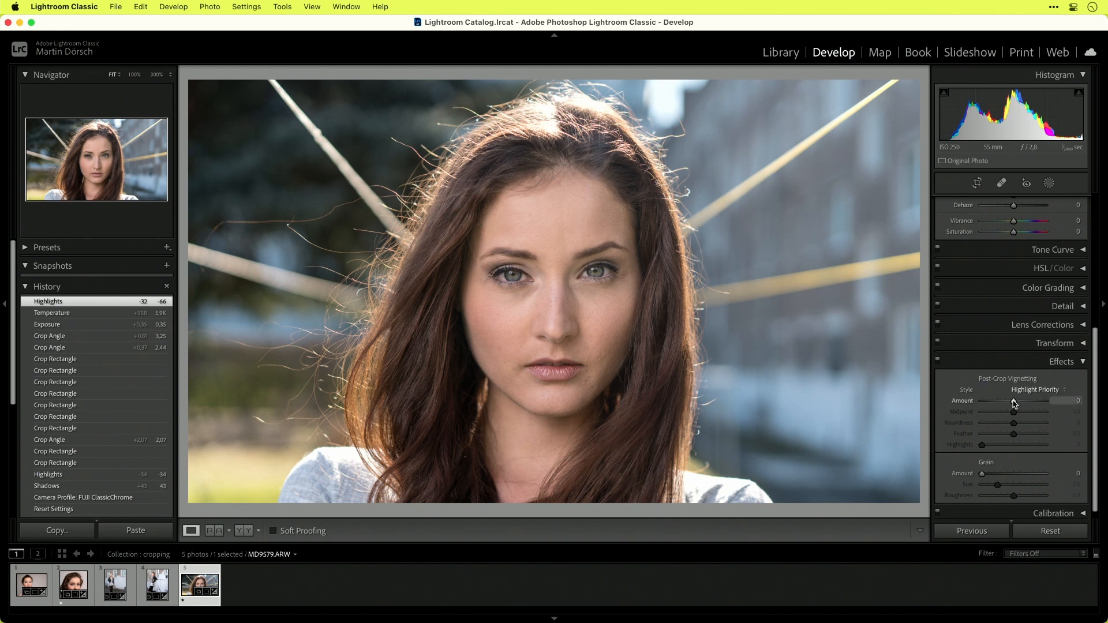
{"action": "mouse_move", "coordinate": [1014, 401]}
{"action": "left_mouse_down"}
{"action": "mouse_move", "coordinate": [975, 410]}
{"action": "mouse_move", "coordinate": [999, 404]}
{"action": "left_mouse_up"}
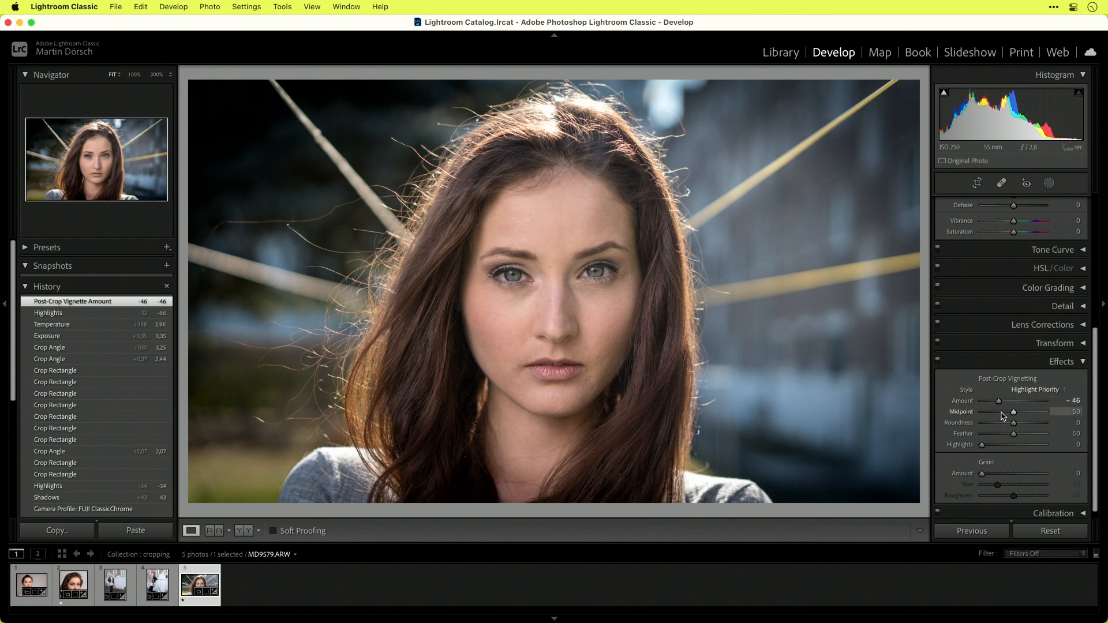